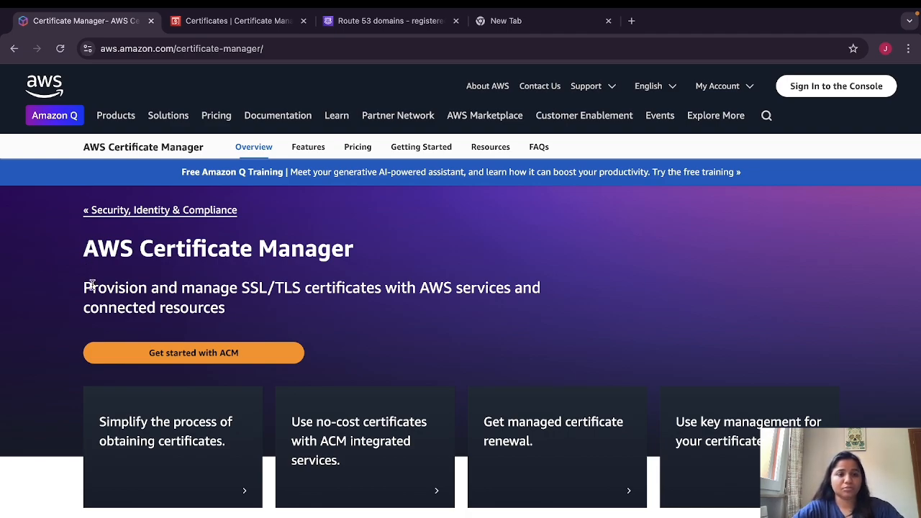
- Review the AWS Certificate Manager overview page, covering its purpose statement and the three listed use cases
left_click_drag(82, 288, 230, 307)
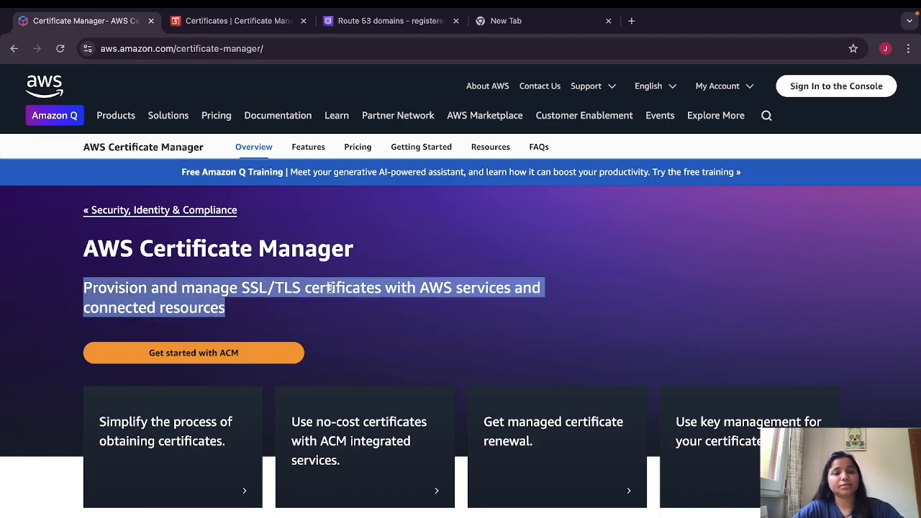
scroll(343, 312, "down", 12)
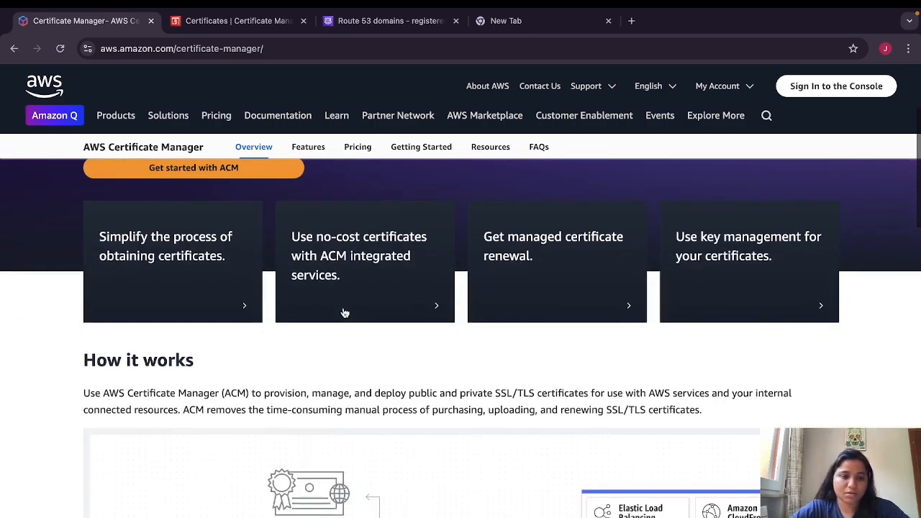
scroll(343, 312, "down", 4)
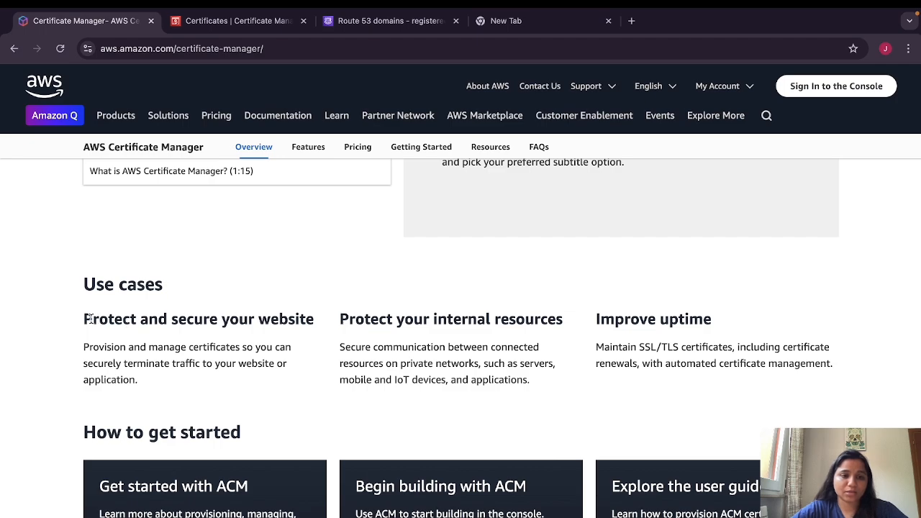
left_click_drag(83, 319, 280, 376)
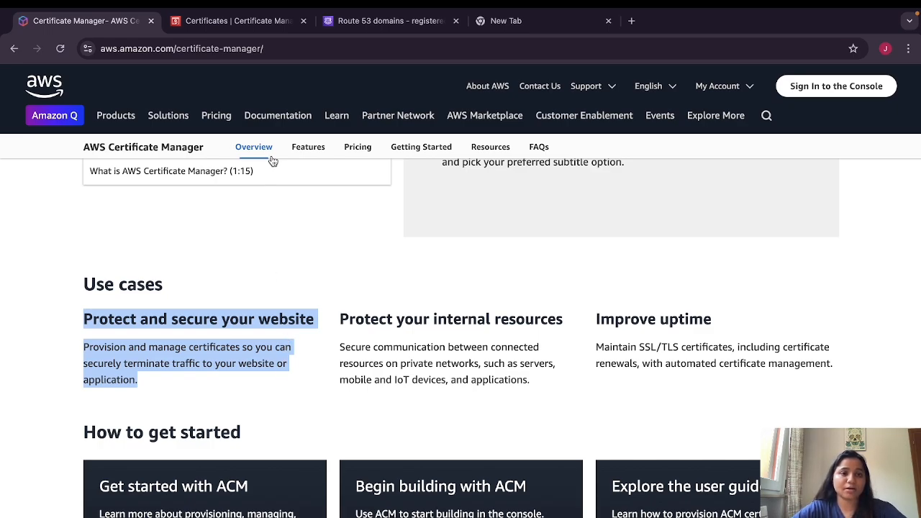
left_click(266, 272)
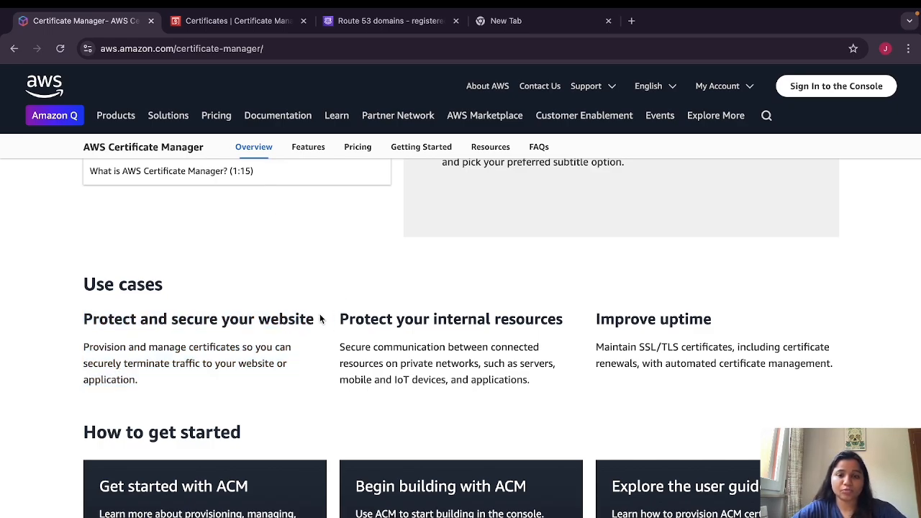
left_click_drag(322, 318, 522, 380)
left_click(597, 322)
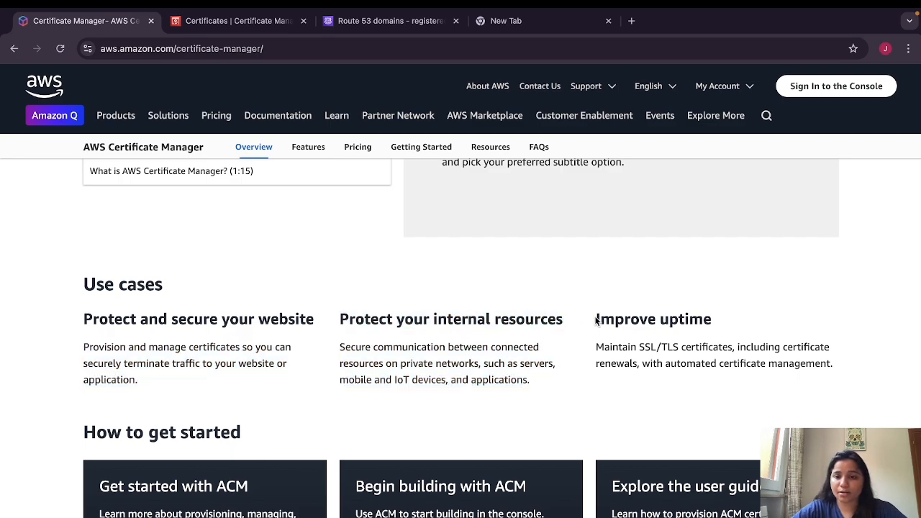
left_click_drag(597, 321, 834, 366)
left_click(419, 300)
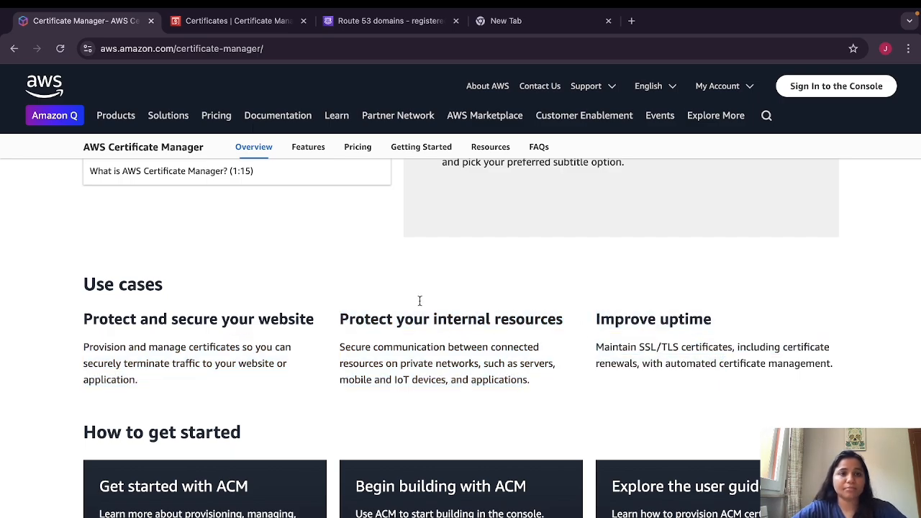
- Switch to the AWS console and go to its Console Home page
left_click(236, 25)
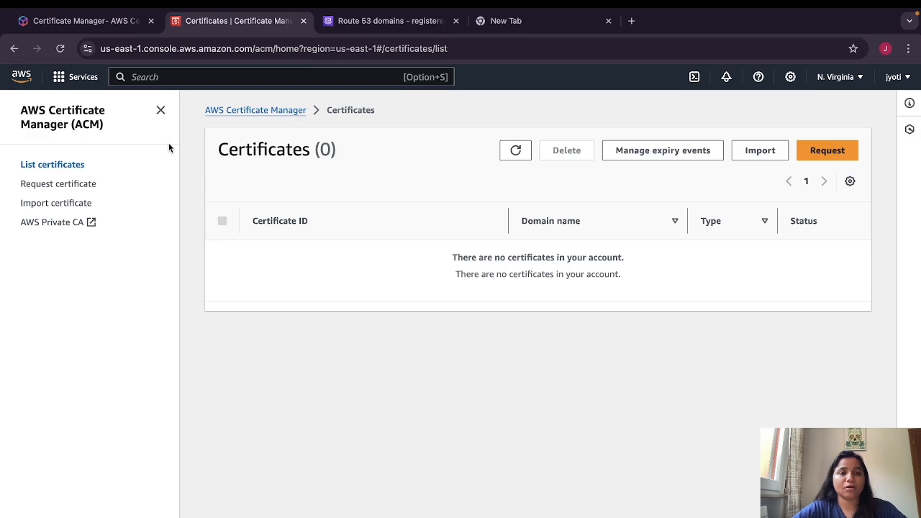
left_click(63, 77)
left_click(16, 80)
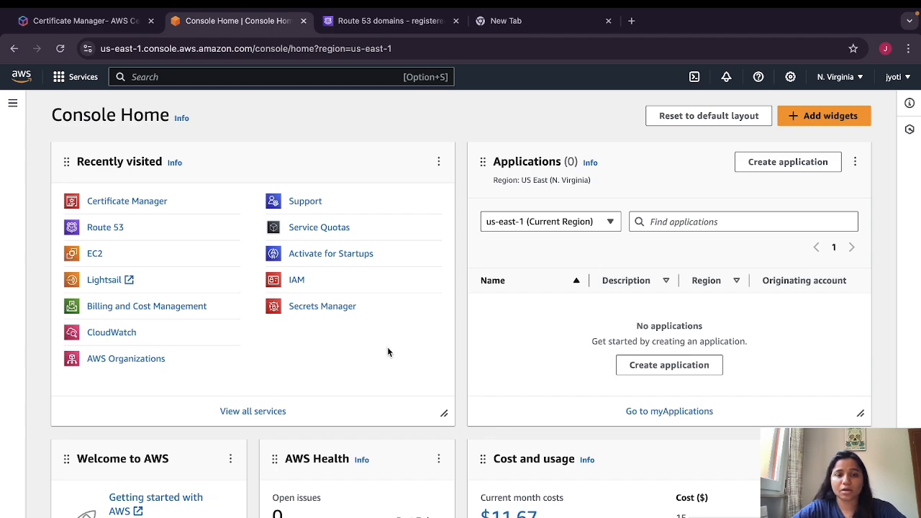
scroll(391, 402, "down", 5)
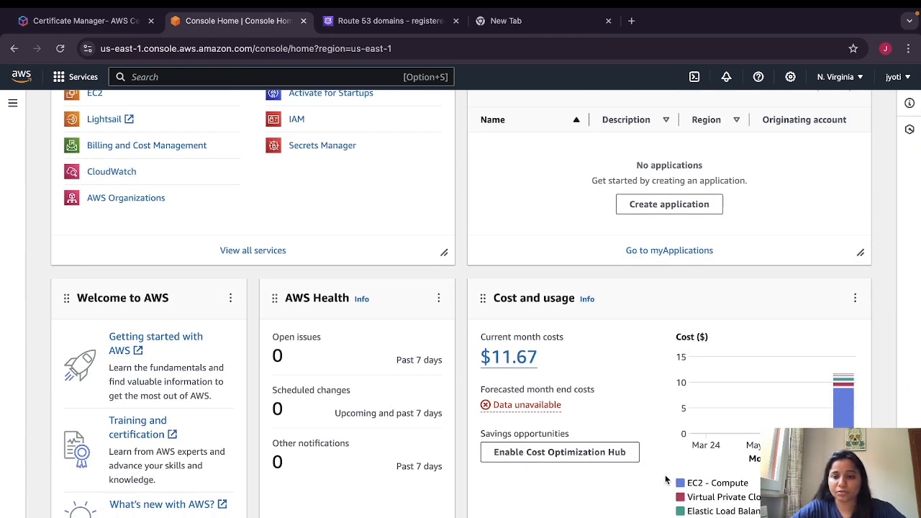
scroll(399, 364, "up", 5)
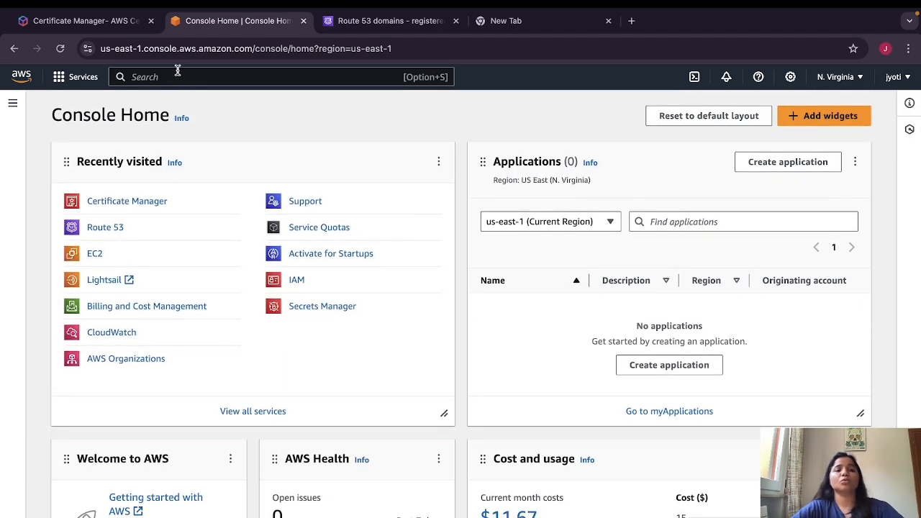
- Search the console services for "certificate manager" and open Certificate Manager
left_click(177, 75)
type("certific")
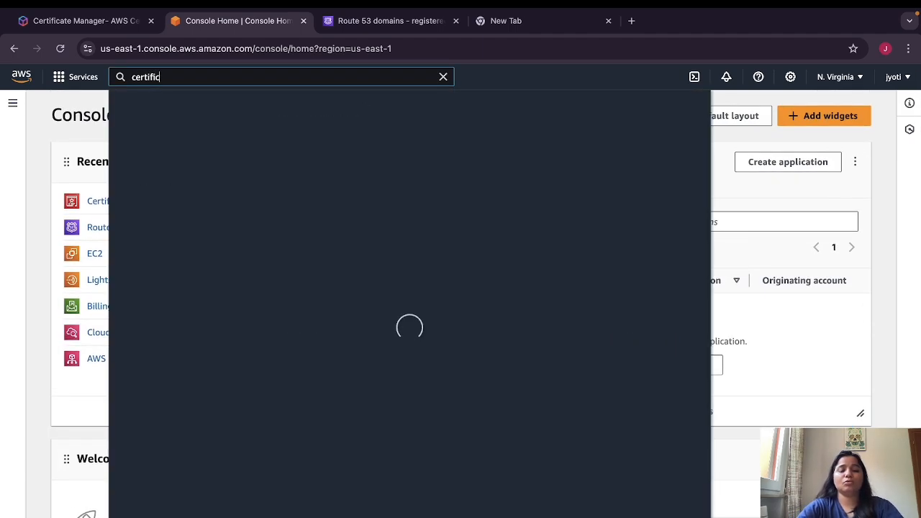
type("ate manager")
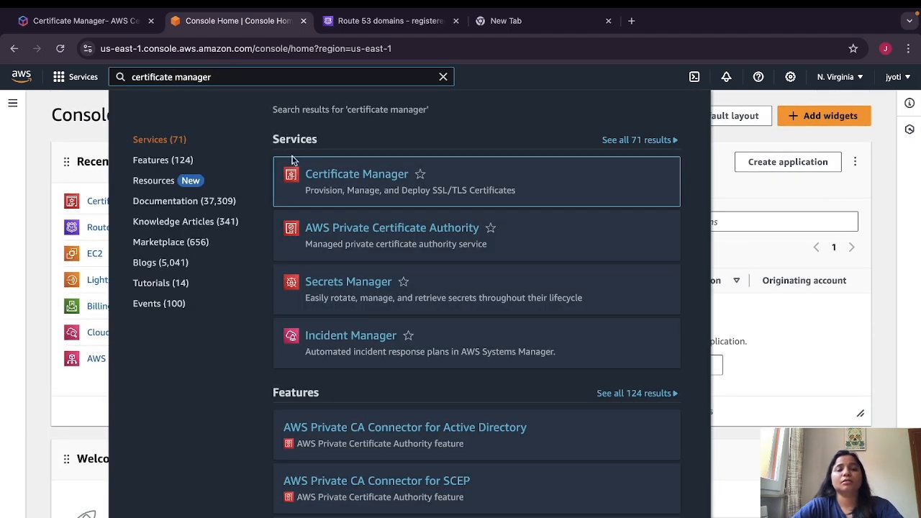
left_click(328, 177)
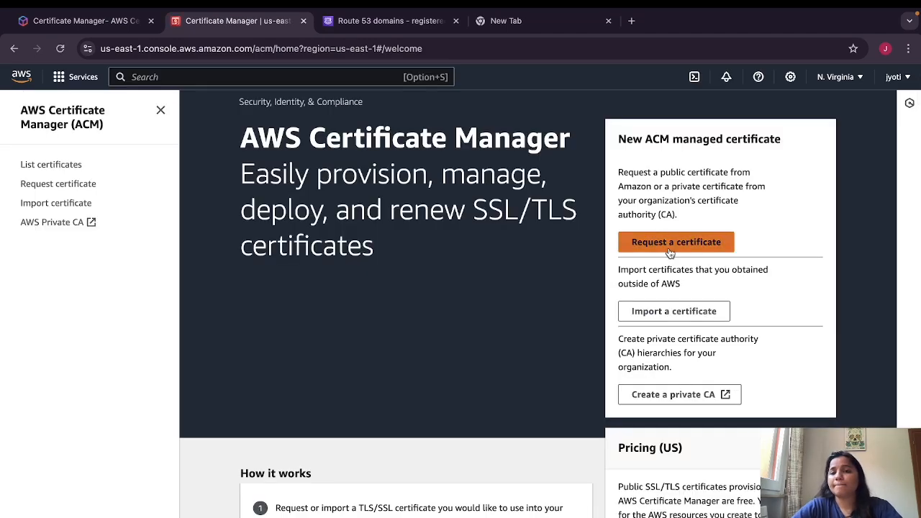
- Start a request for a public certificate and proceed to its fully qualified domain name entry
left_click(665, 246)
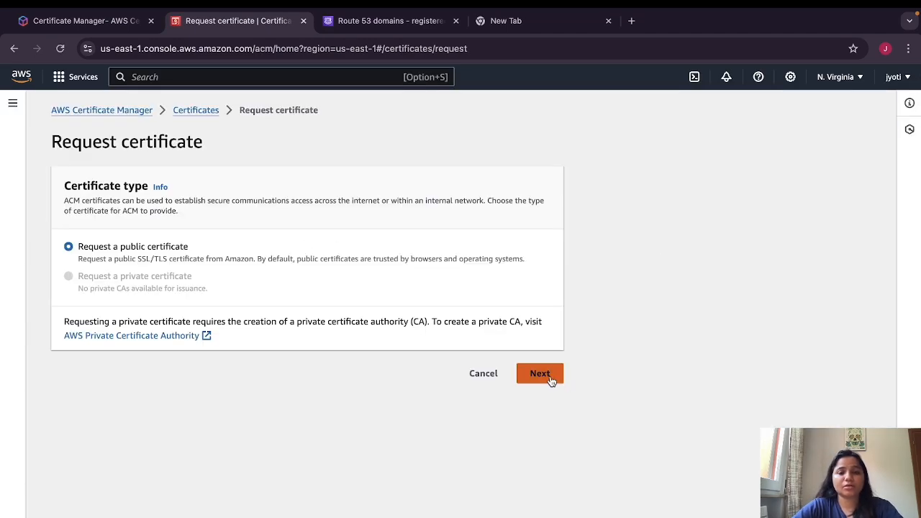
left_click(539, 372)
left_click(136, 191)
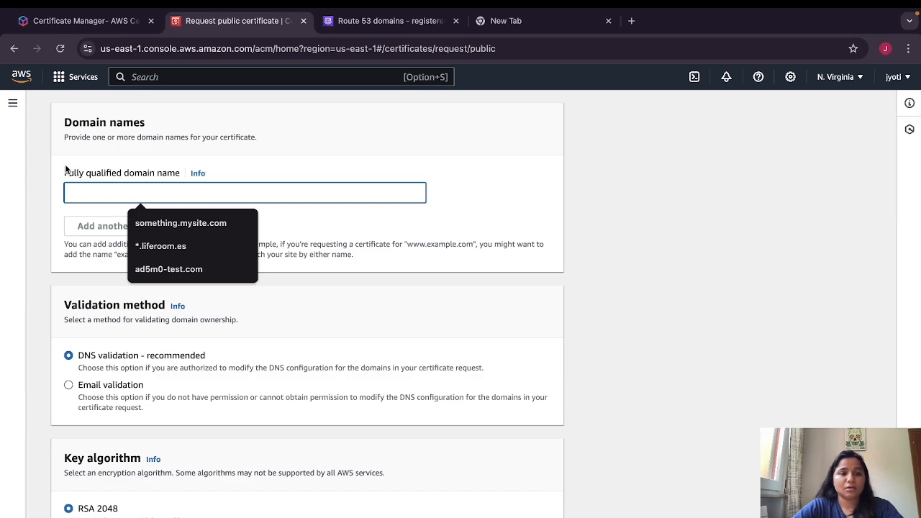
left_click(115, 168)
left_click_drag(115, 167, 196, 168)
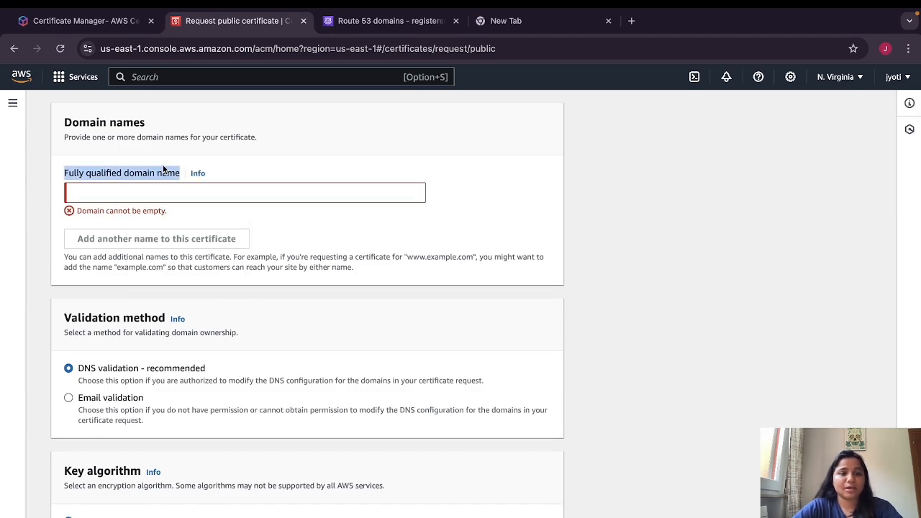
left_click(144, 173)
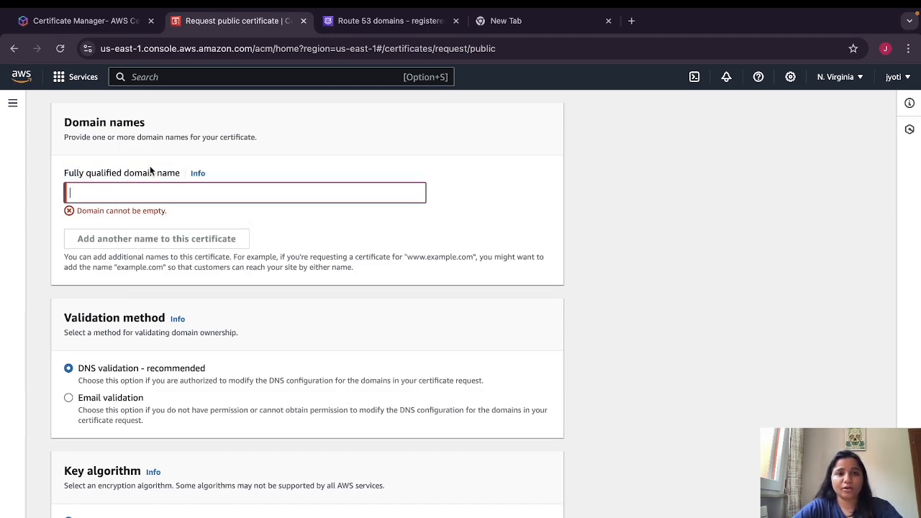
- Search the console for "domain name" and open the Route 53 Domain names feature in a separate browser tab
left_click(242, 76)
type("domain")
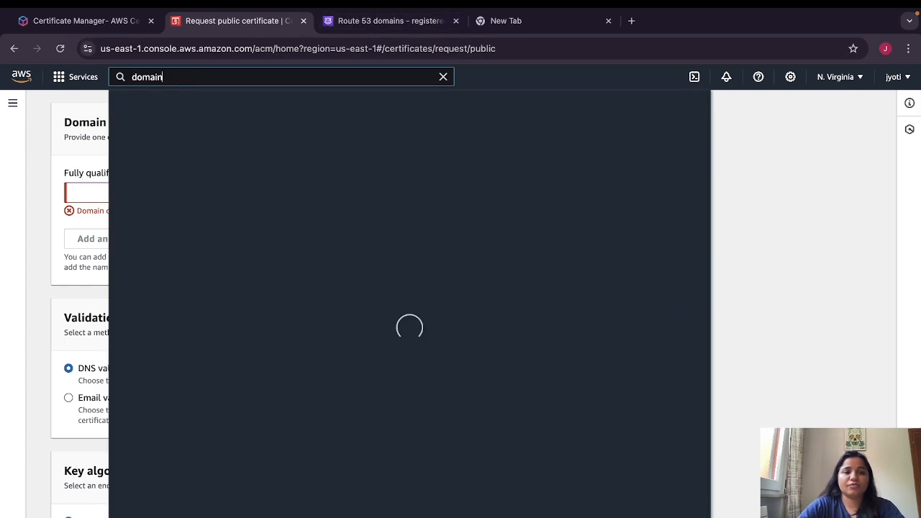
type(" name")
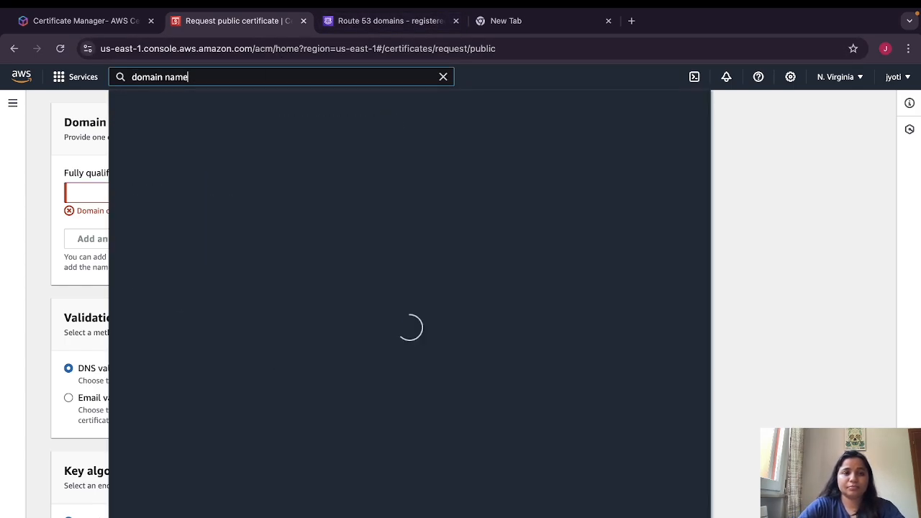
right_click(338, 185)
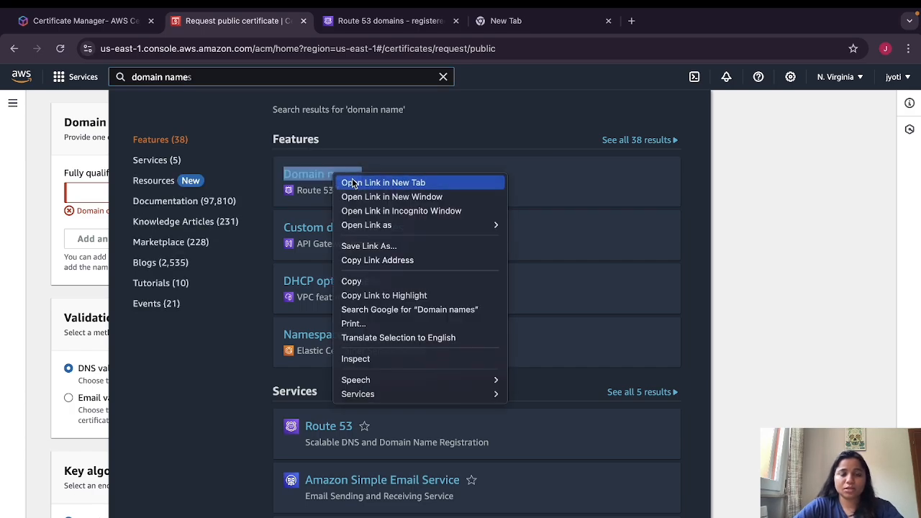
left_click(344, 181)
left_click(362, 21)
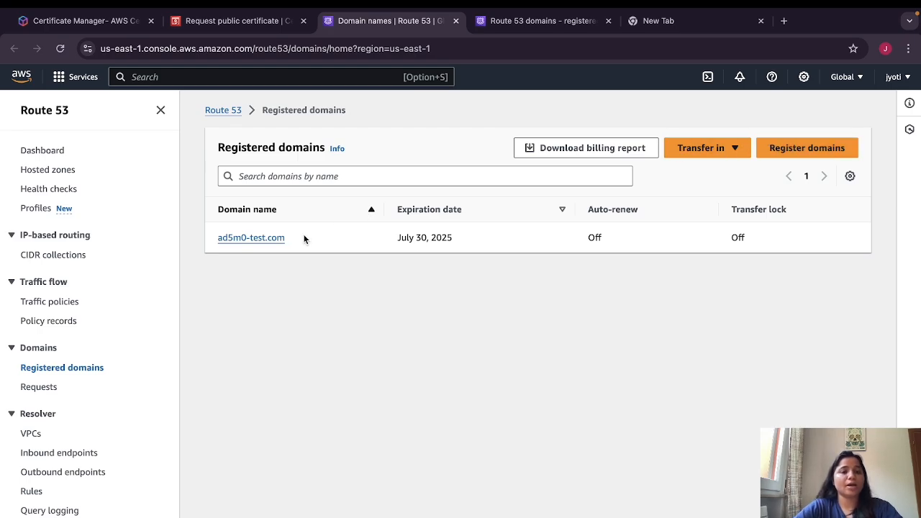
- Look at the details of the registered domain ad5m0-test.com, and return to the list of registered domains
left_click_drag(303, 247, 224, 246)
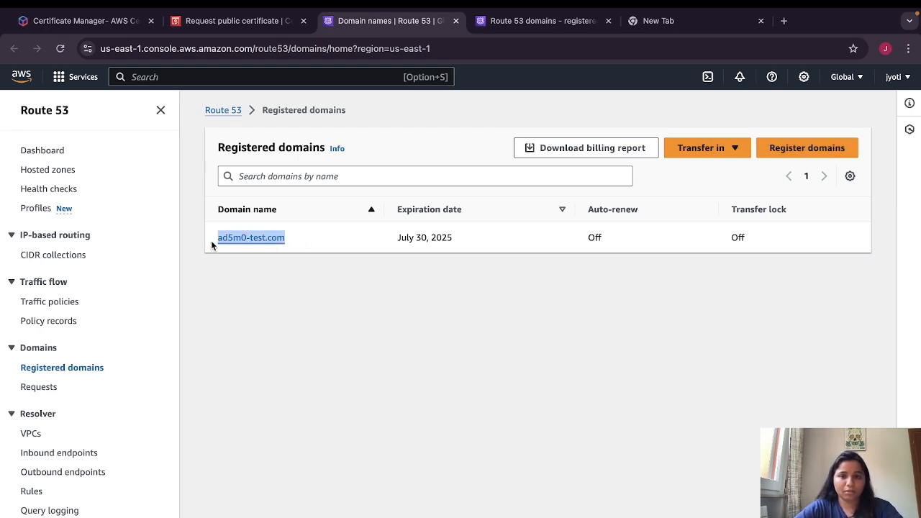
left_click(279, 241)
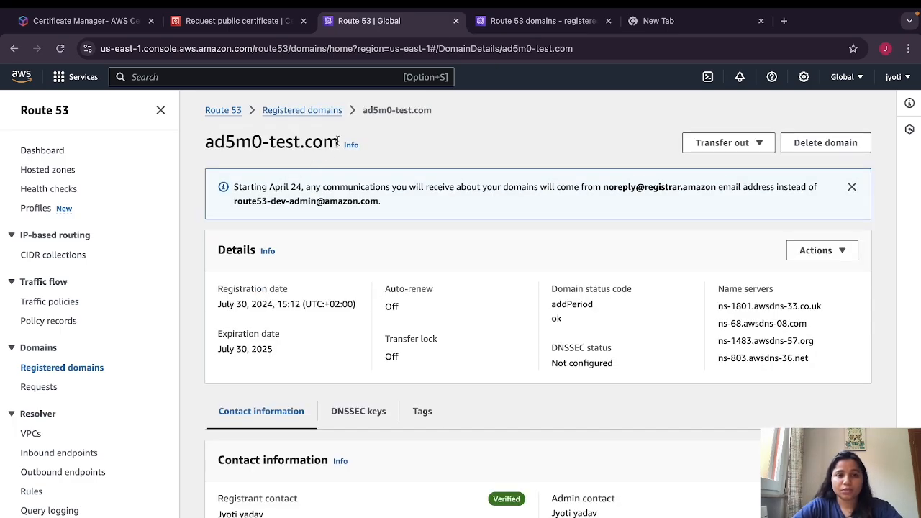
left_click_drag(339, 142, 195, 144)
left_click(13, 48)
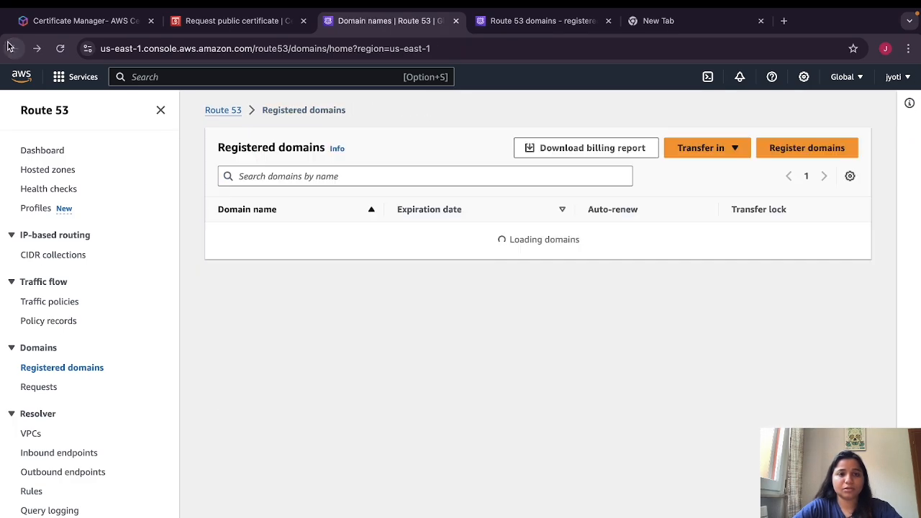
- Start a domain registration and check the availability of something.com
left_click(807, 151)
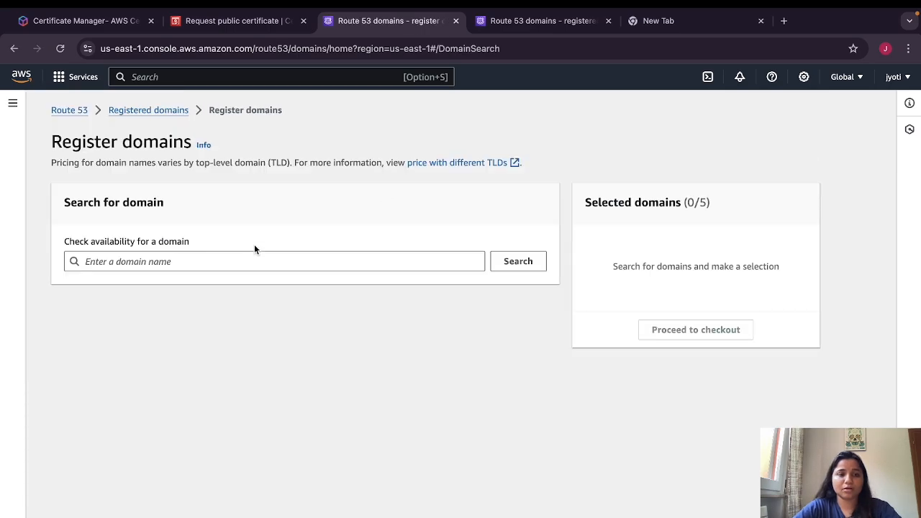
left_click(241, 260)
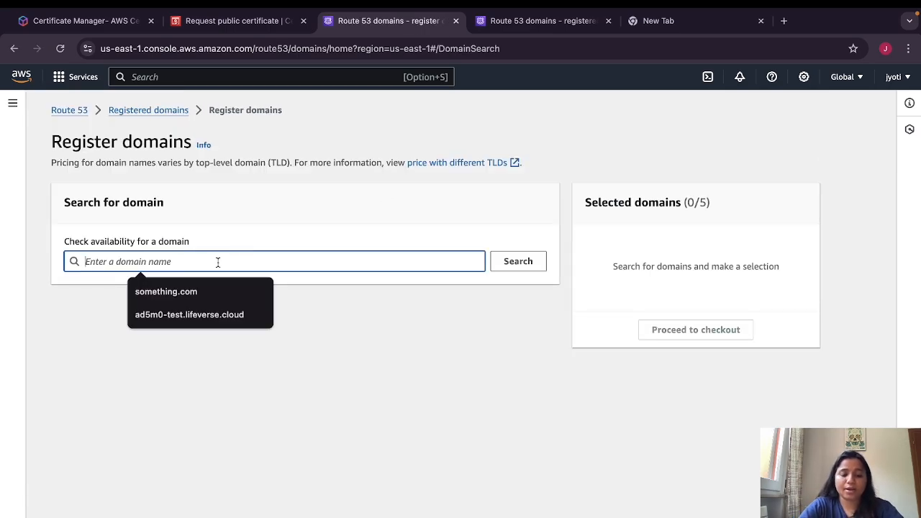
type("something.com")
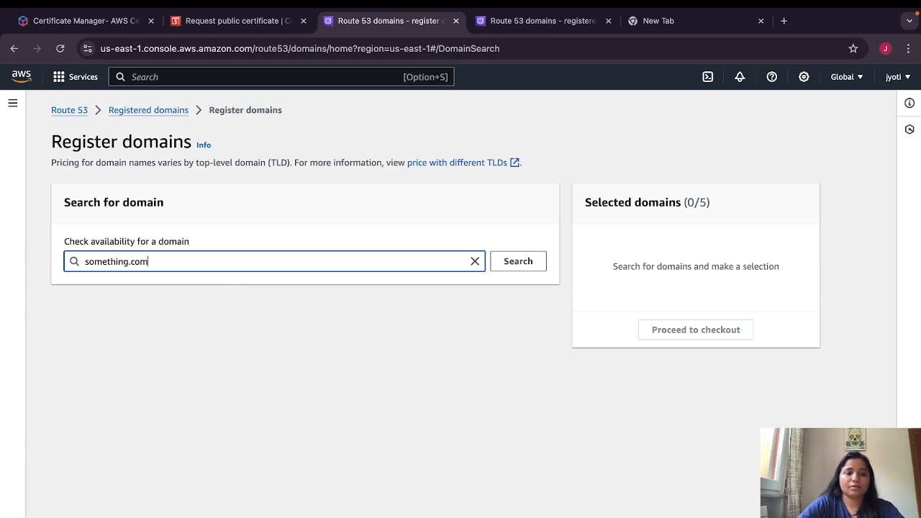
left_click(527, 260)
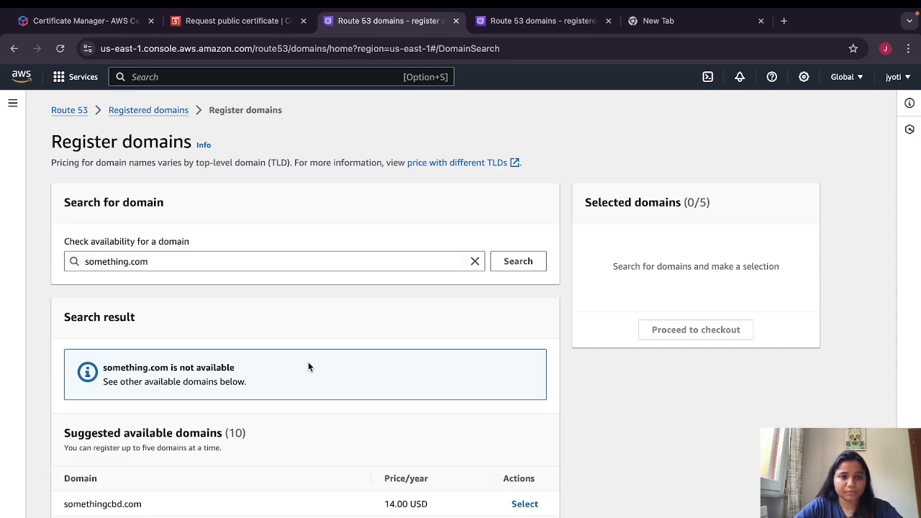
- Select somethingcbd.com from the suggested available domains for registration
scroll(308, 367, "down", 3)
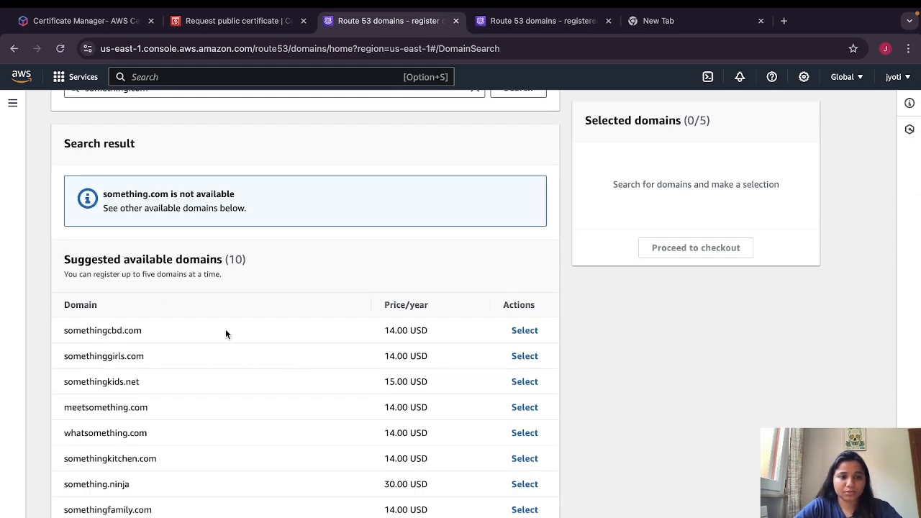
scroll(435, 426, "down", 1)
left_click(529, 310)
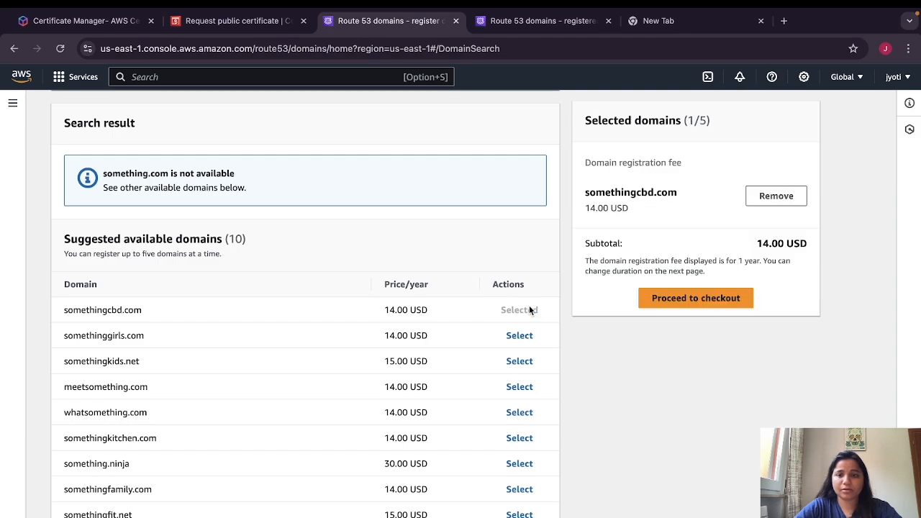
scroll(514, 298, "up", 2)
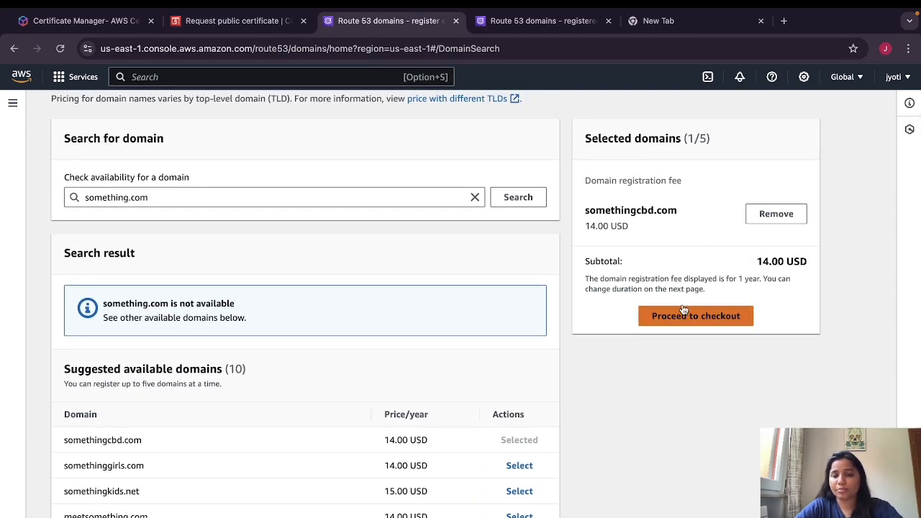
scroll(527, 265, "up", 2)
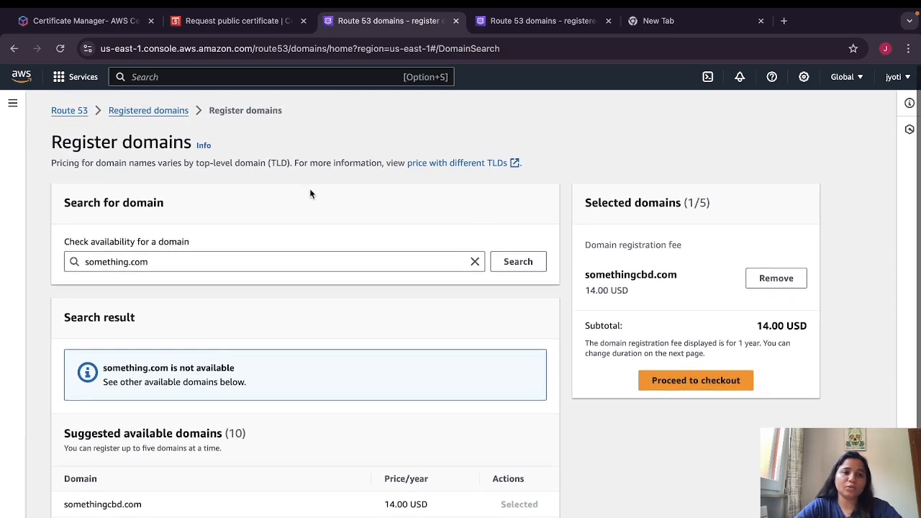
- Leave the domain registration for the registered domains list, and return to the public certificate request form
left_click(147, 110)
left_click(603, 386)
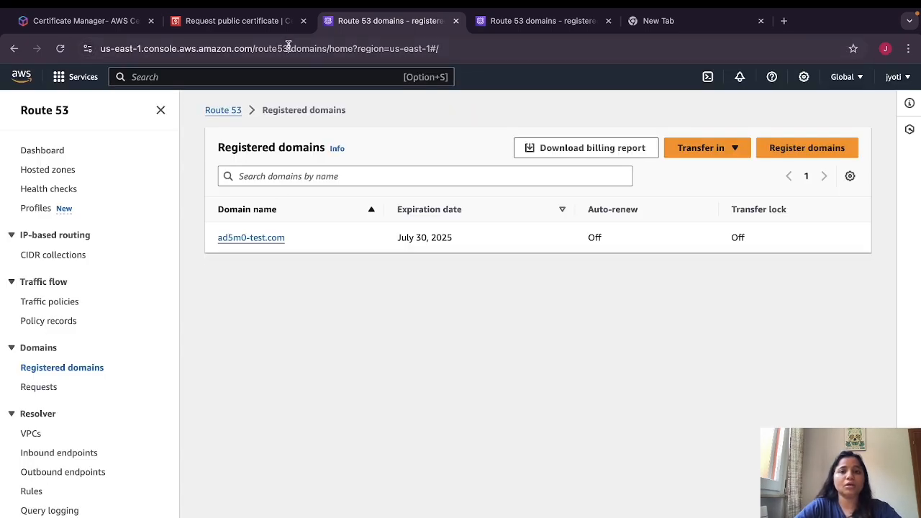
left_click(237, 20)
left_click(55, 95)
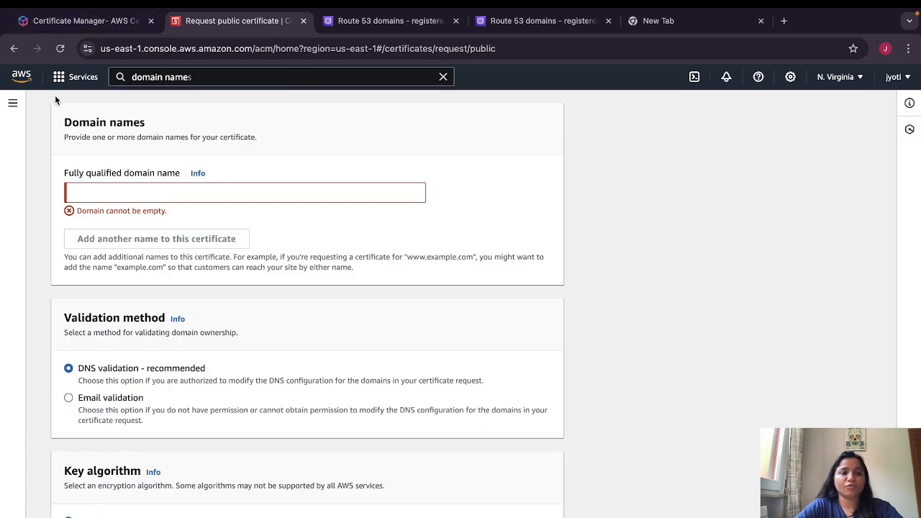
- Copy the registered domain name ad5m0-test.com from the Route 53 list of registered domains
left_click(102, 185)
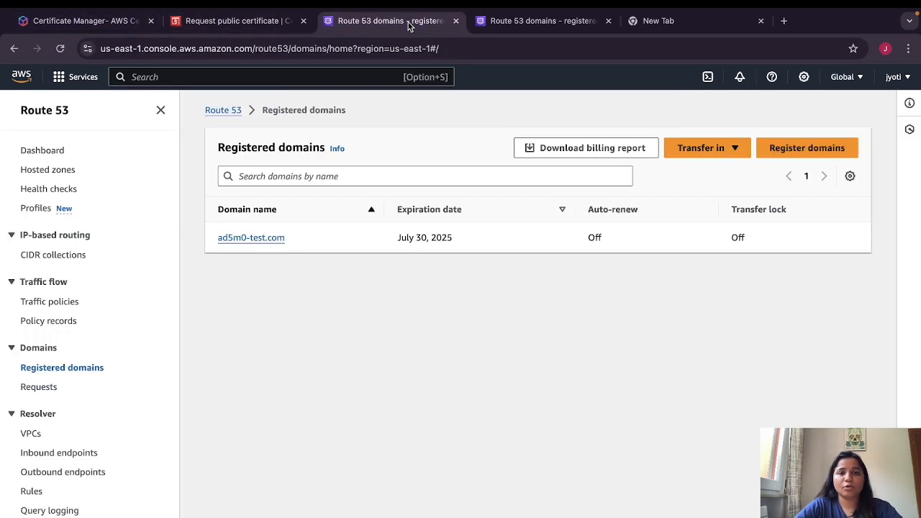
left_click(389, 21)
left_click_drag(296, 240, 212, 239)
key("ctrl+c")
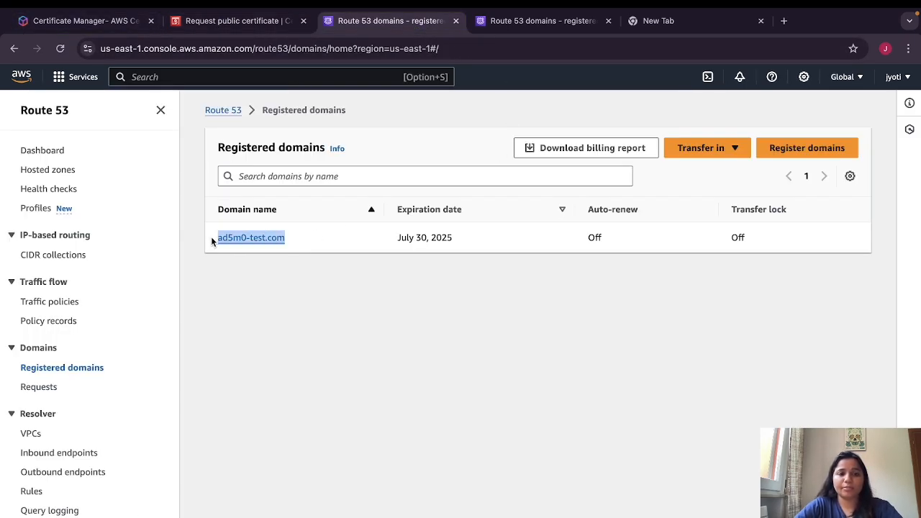
- Enter *.ad5m0-test.com as the fully qualified domain name in the public certificate request
left_click(224, 22)
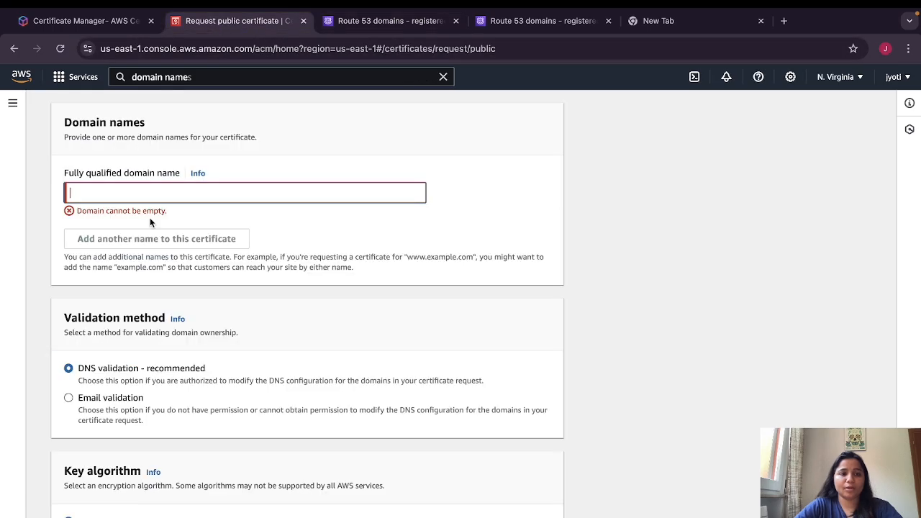
left_click(117, 188)
type("*")
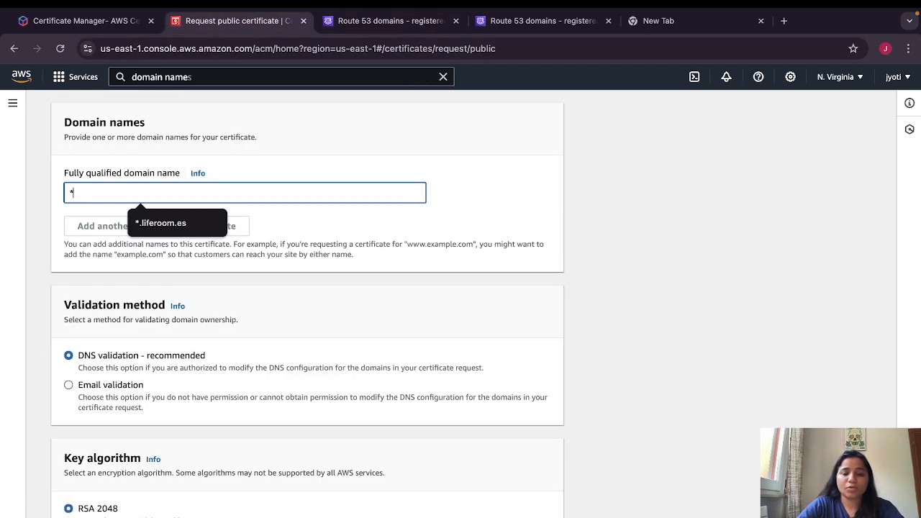
type(".")
key("ctrl+v")
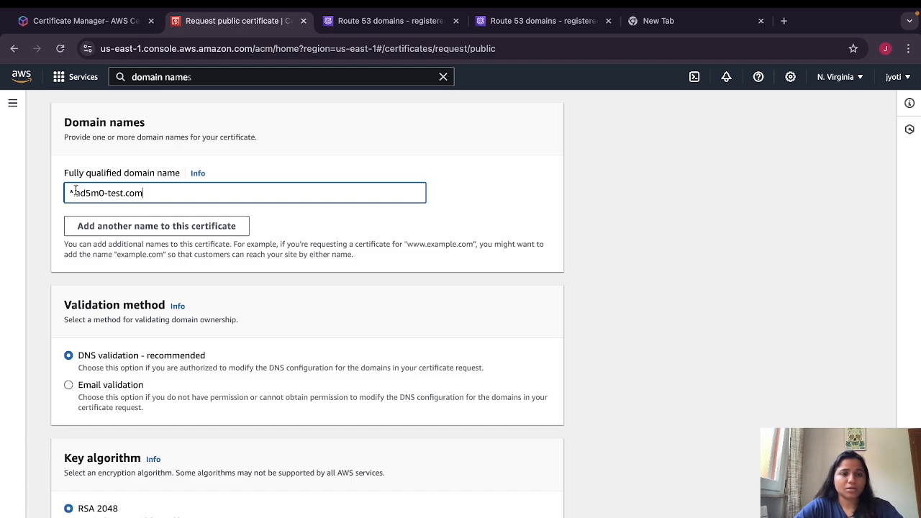
left_click_drag(154, 190, 60, 196)
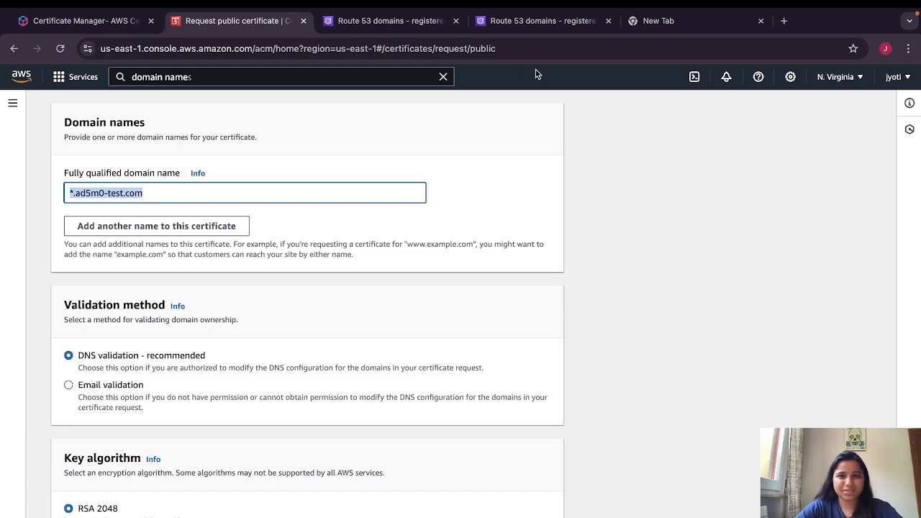
left_click(145, 191)
left_click_drag(146, 190, 77, 193)
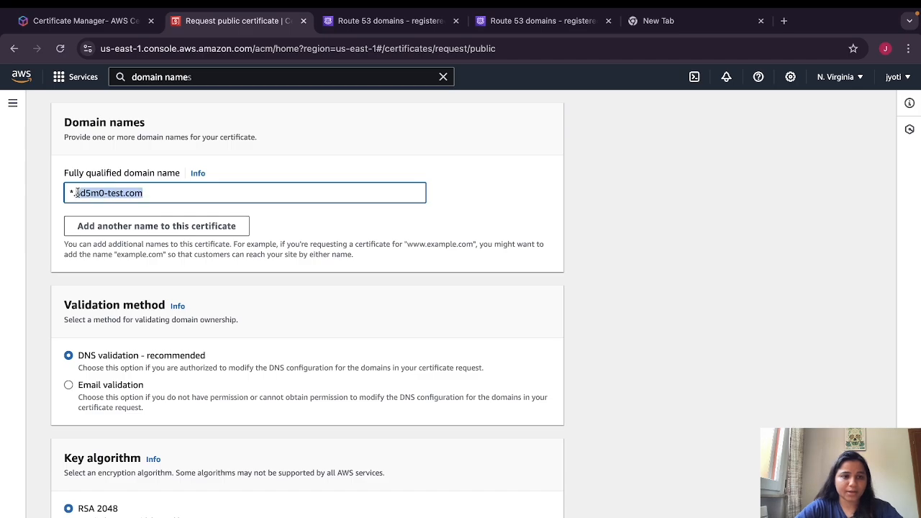
key("ctrl+c")
left_click(651, 21)
key("ctrl+v")
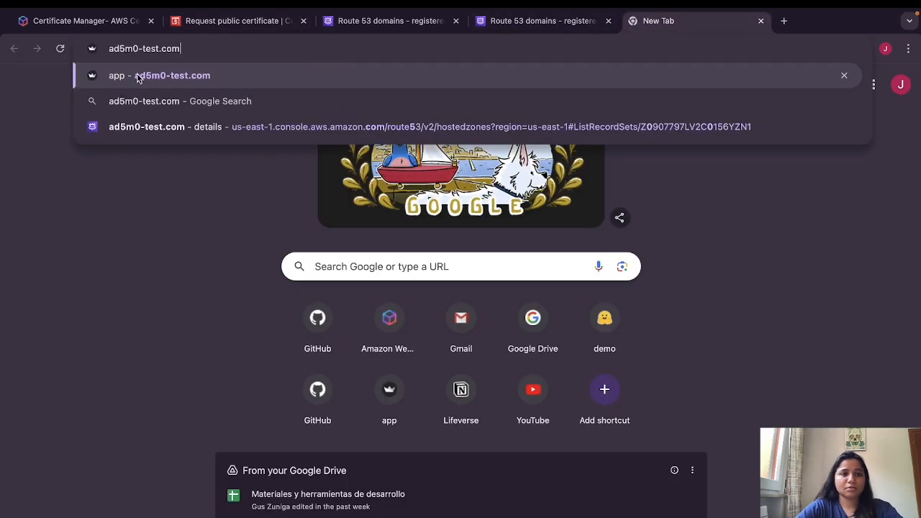
left_click(108, 51)
type("www.")
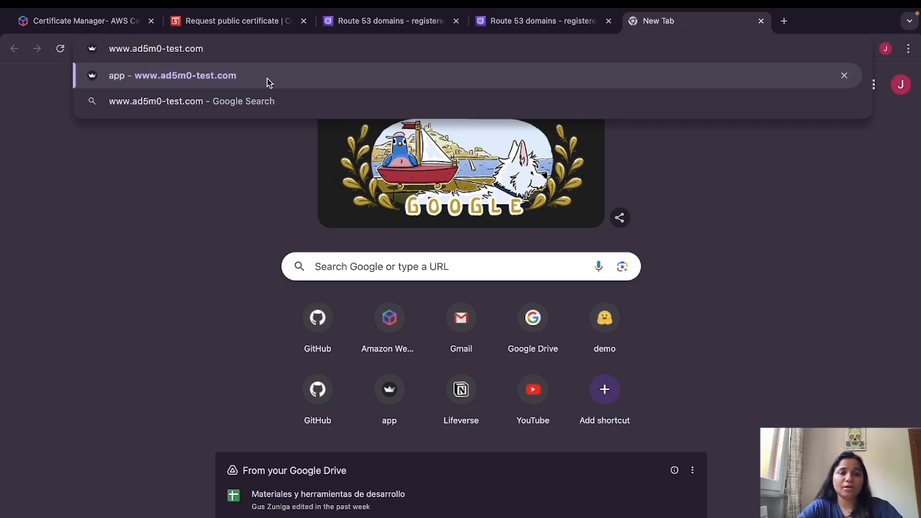
- Change the entered address to index.ad5m0-test.com, and clear the address again
key("shift+Home")
type("index")
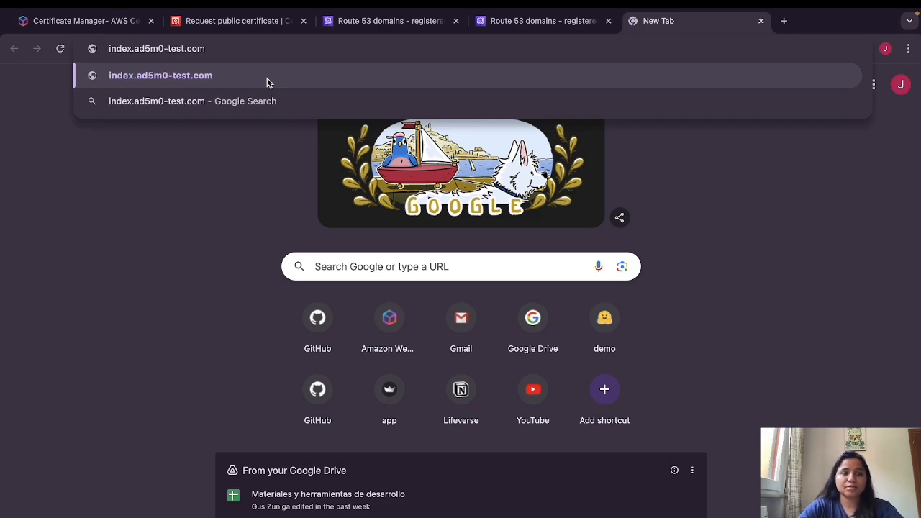
key("Delete")
key("Delete")
key("ctrl+a")
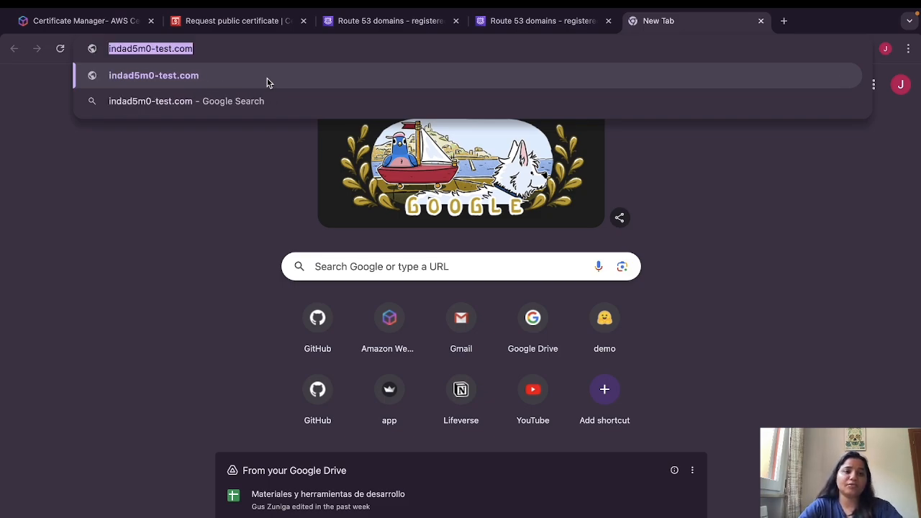
key("BackSpace")
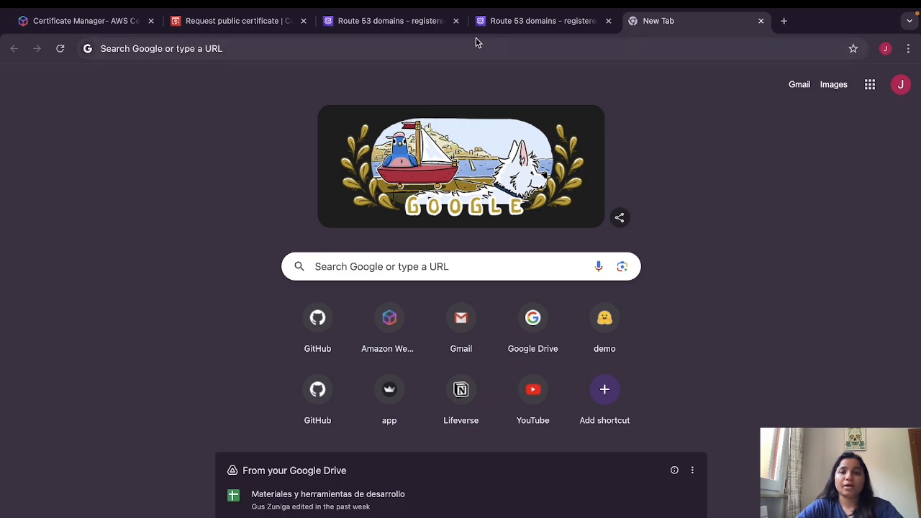
- Return to the public certificate request form and review its wildcard domain name
left_click(483, 26)
left_click(356, 23)
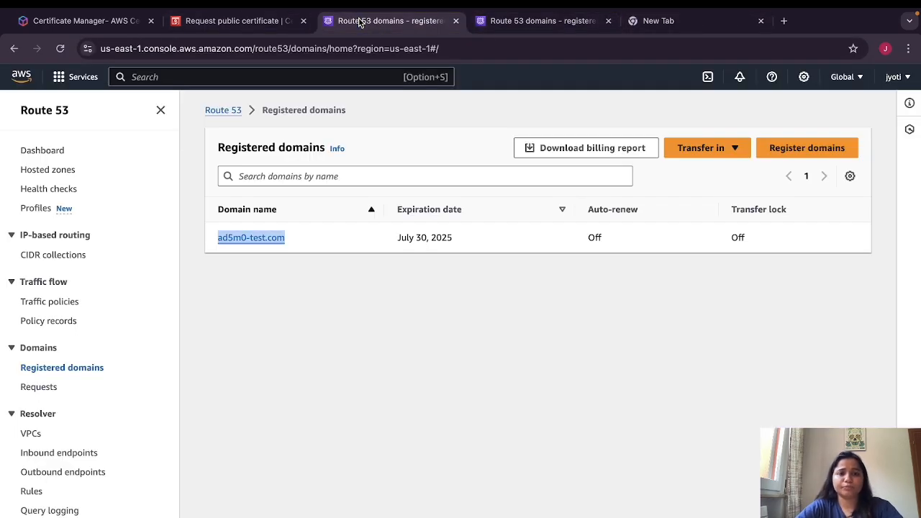
left_click(236, 26)
left_click(70, 193)
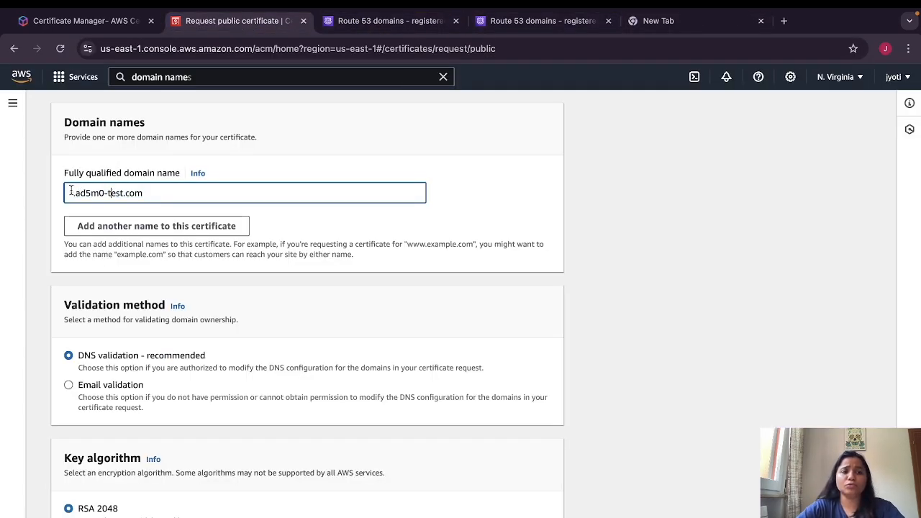
left_click_drag(66, 192, 170, 189)
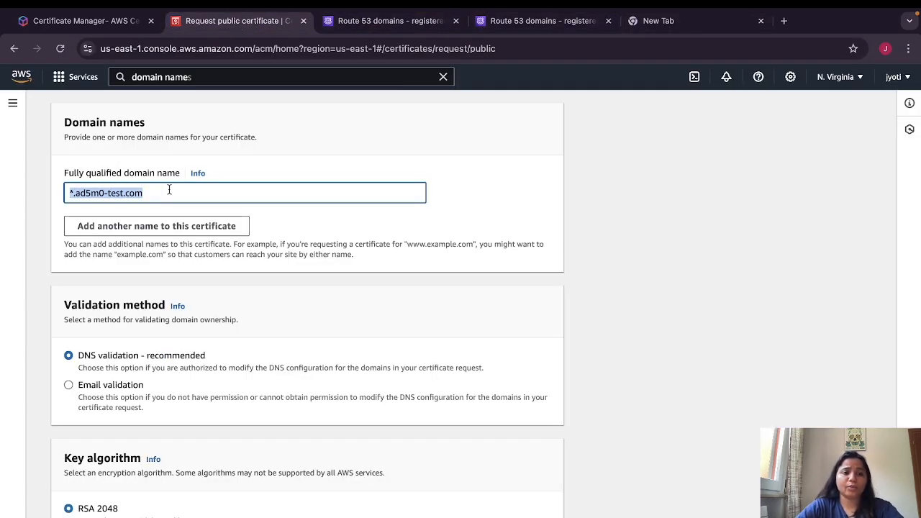
left_click(276, 208)
- Remove the *. prefix from the fully qualified domain name and enter it again
left_click(74, 192)
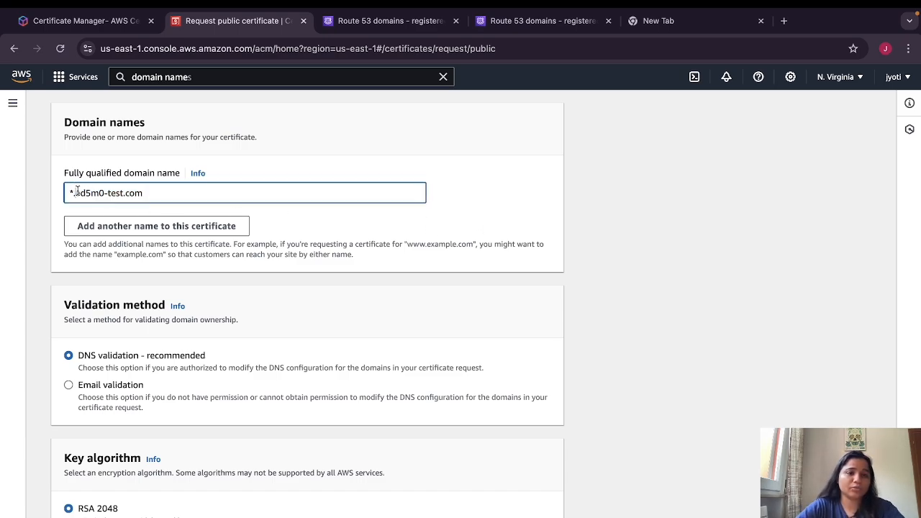
key("BackSpace")
key("BackSpace")
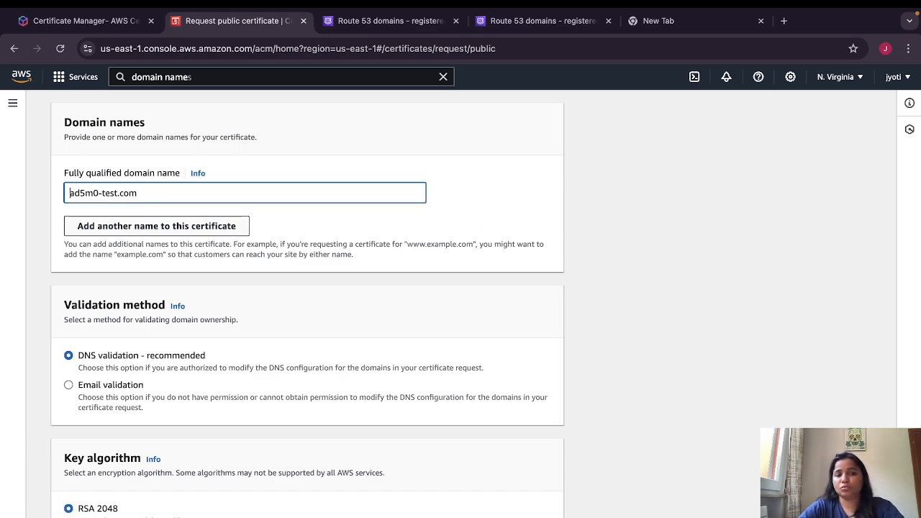
type("*.")
- Use DNS validation as the validation method and submit the public certificate request
left_click(129, 356)
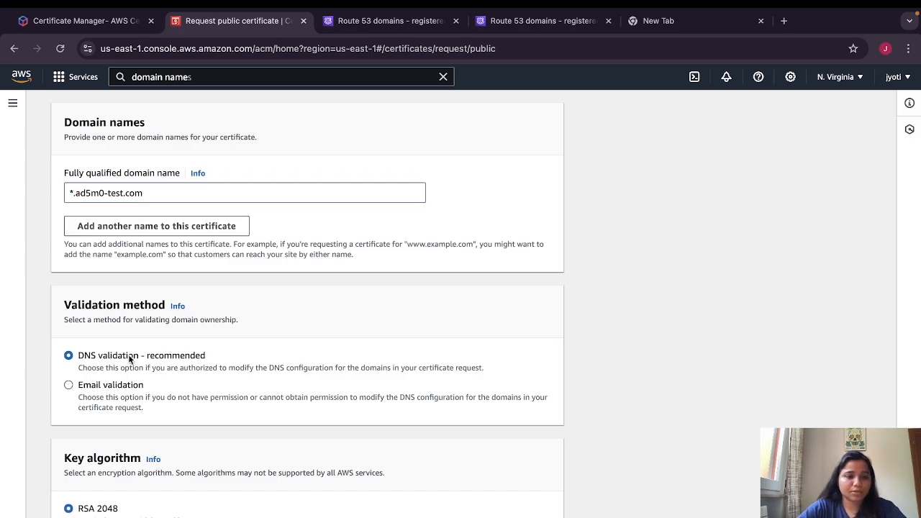
left_click_drag(64, 298, 216, 305)
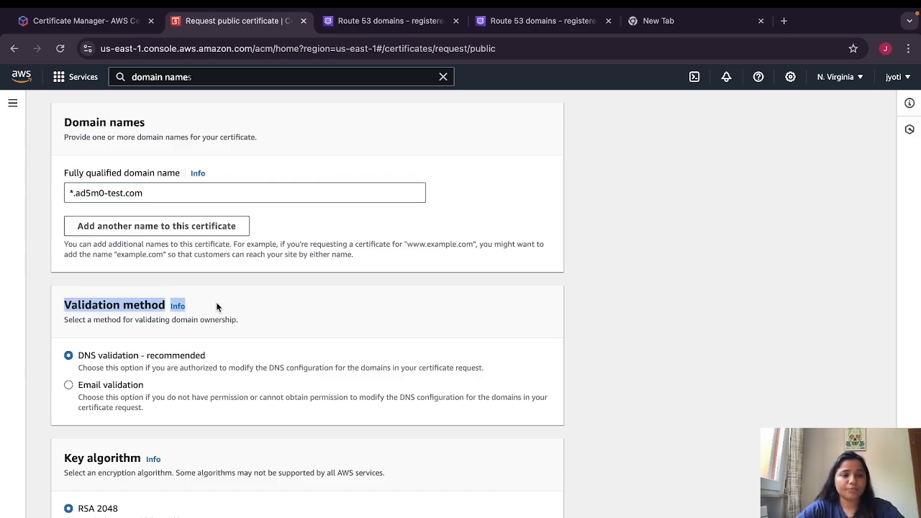
scroll(233, 378, "down", 1)
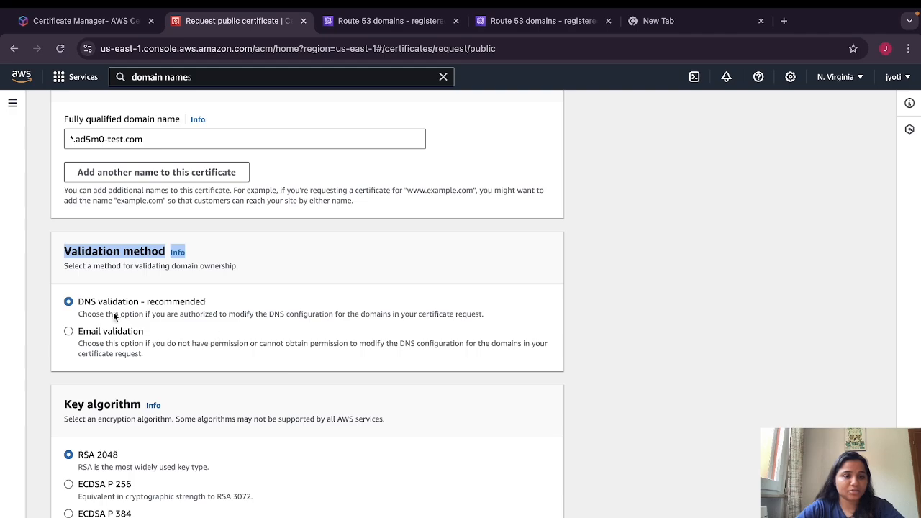
scroll(299, 381, "down", 2)
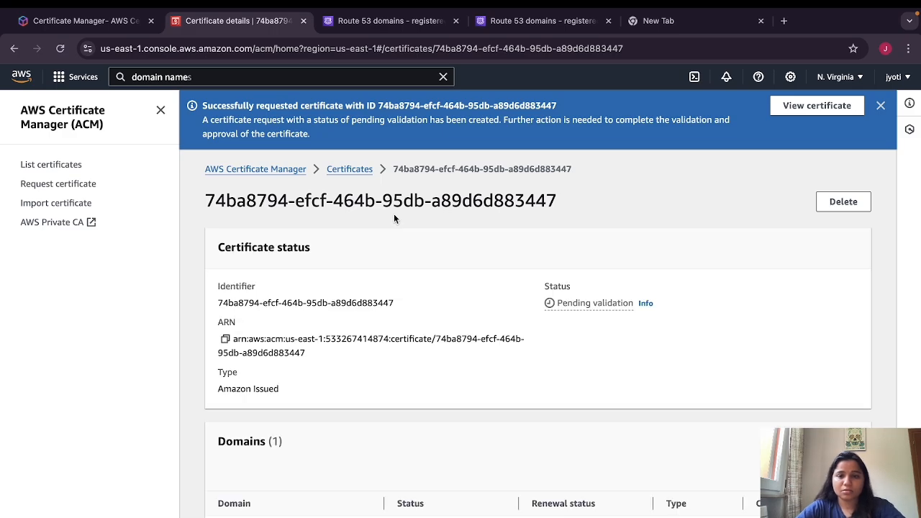
- Examine the validation status of the requested certificate and of its domain *.ad5m0-test.com
left_click_drag(521, 299, 650, 307)
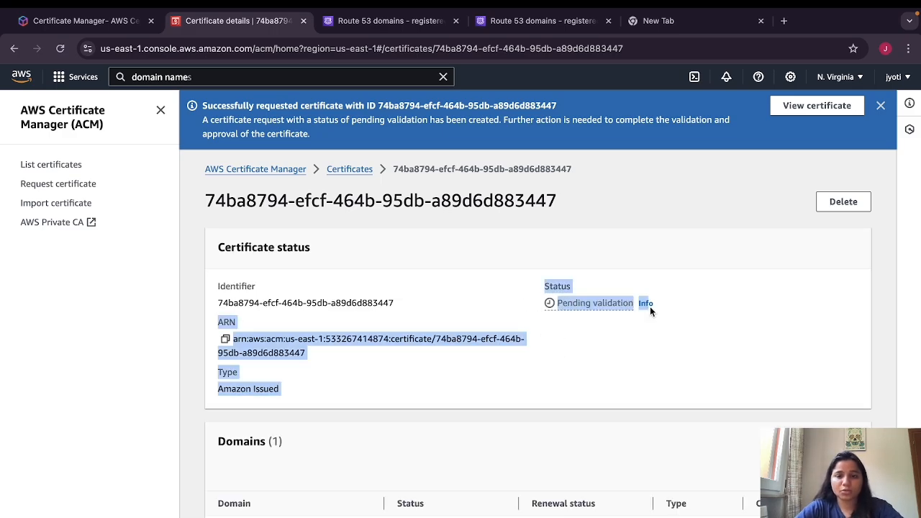
left_click(603, 328)
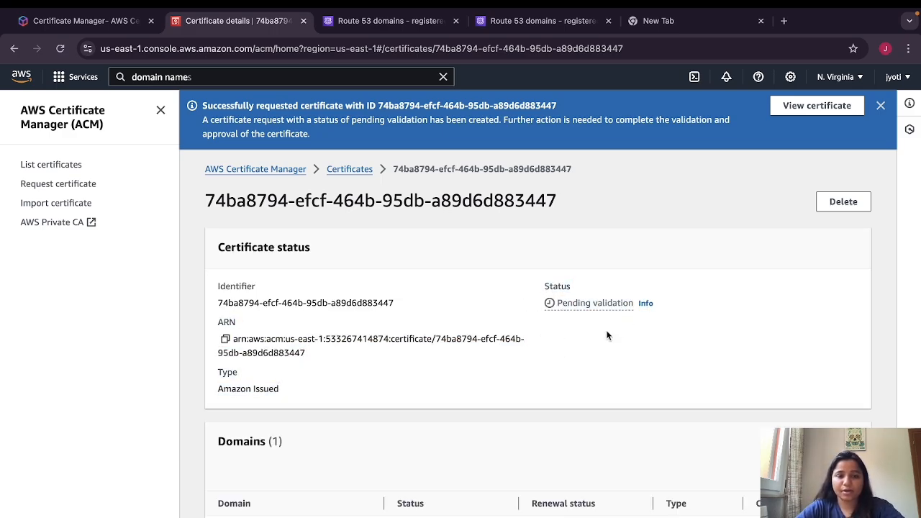
scroll(560, 468, "down", 2)
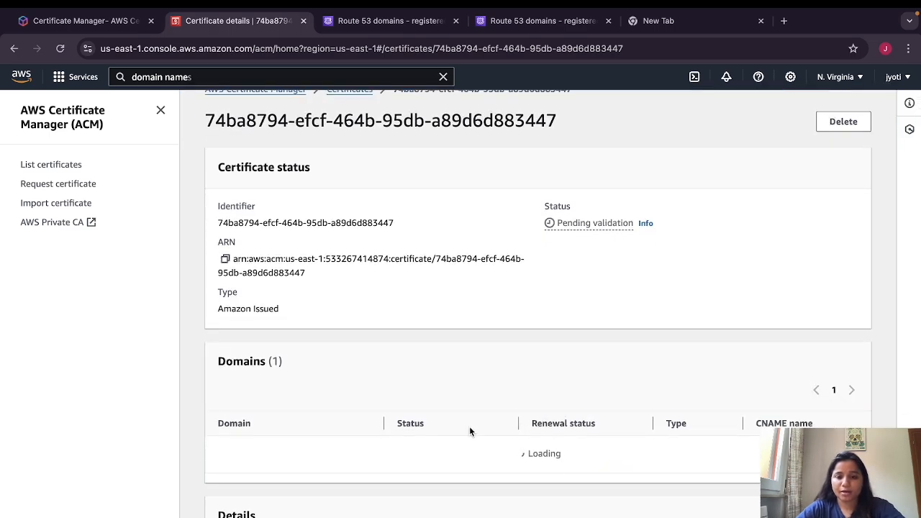
scroll(582, 468, "right", 5)
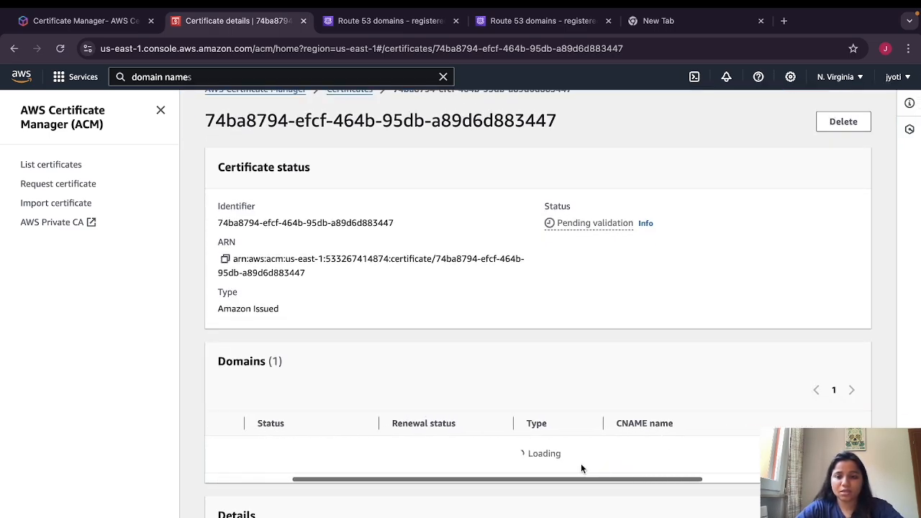
scroll(518, 444, "left", 5)
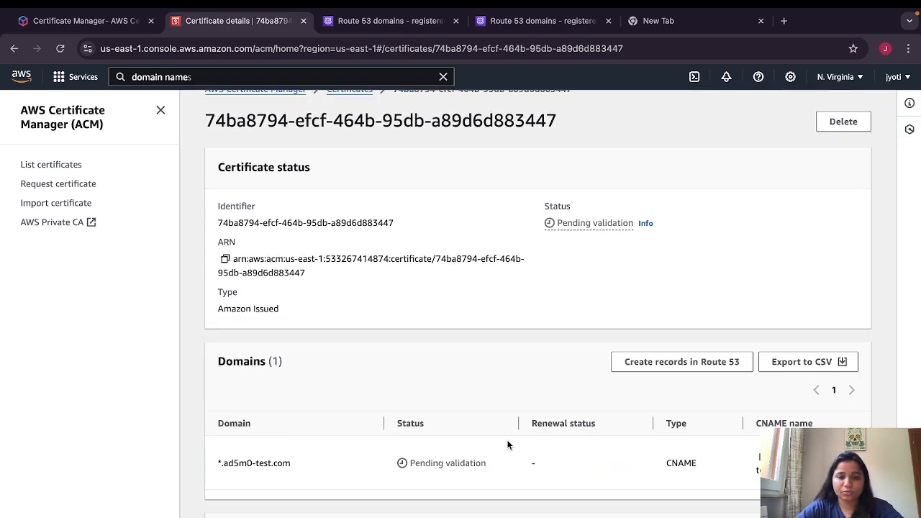
left_click_drag(390, 466, 499, 468)
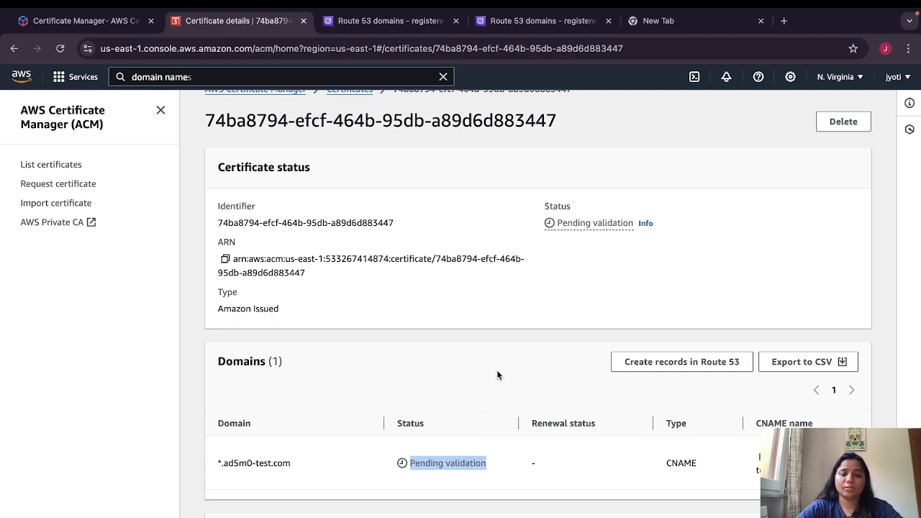
left_click_drag(486, 464, 400, 468)
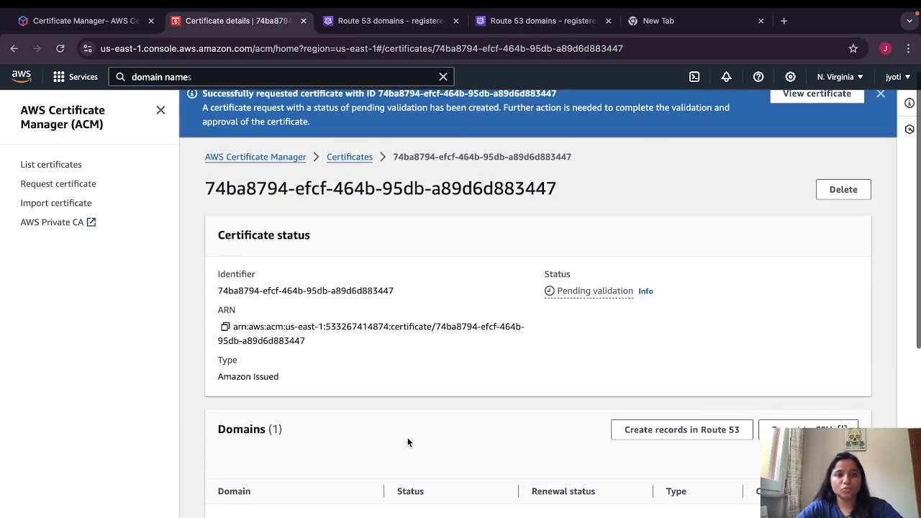
scroll(403, 441, "down", 2)
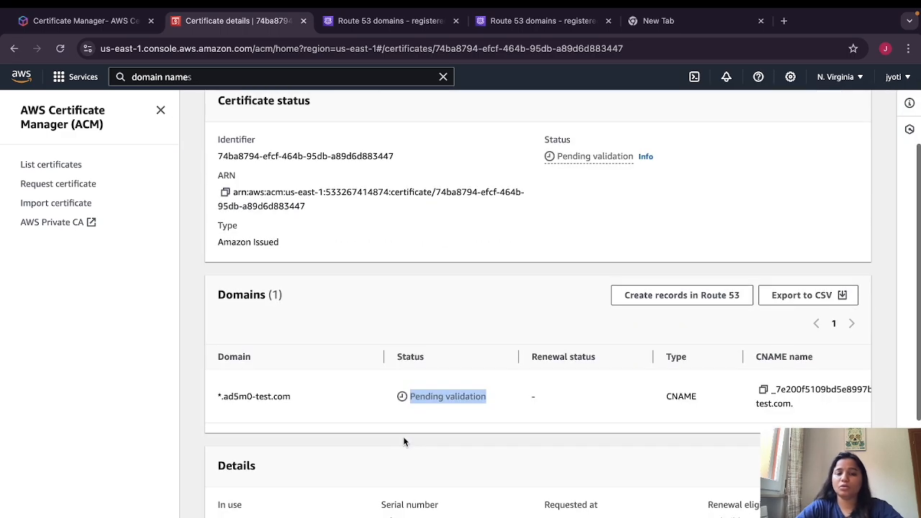
left_click(436, 393)
left_click_drag(499, 399, 400, 397)
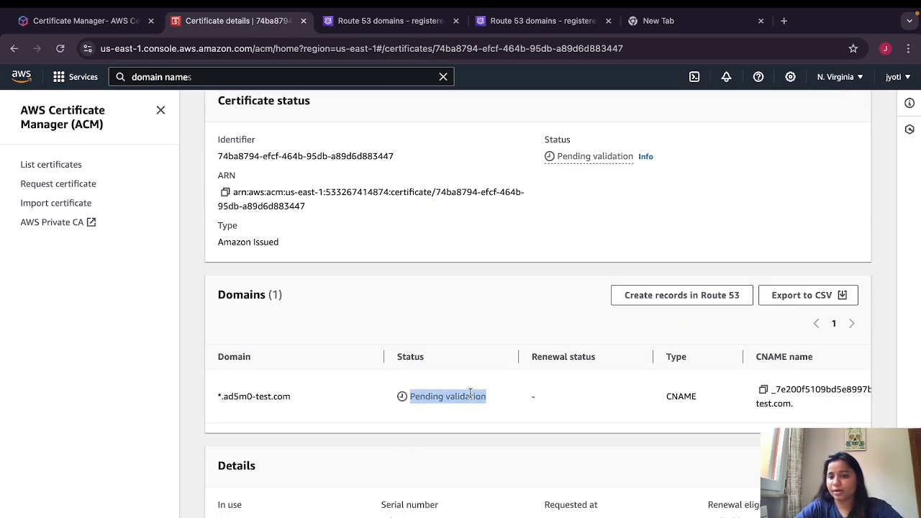
- Copy the CNAME name of the *.ad5m0-test.com validation record, and go to the Route 53 registered domains list
scroll(499, 396, "right", 5)
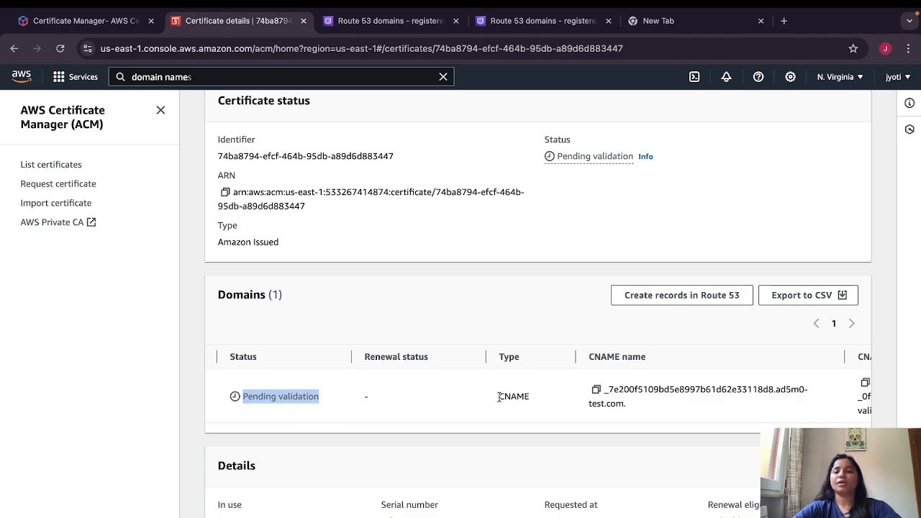
left_click(595, 389)
scroll(540, 394, "left", 5)
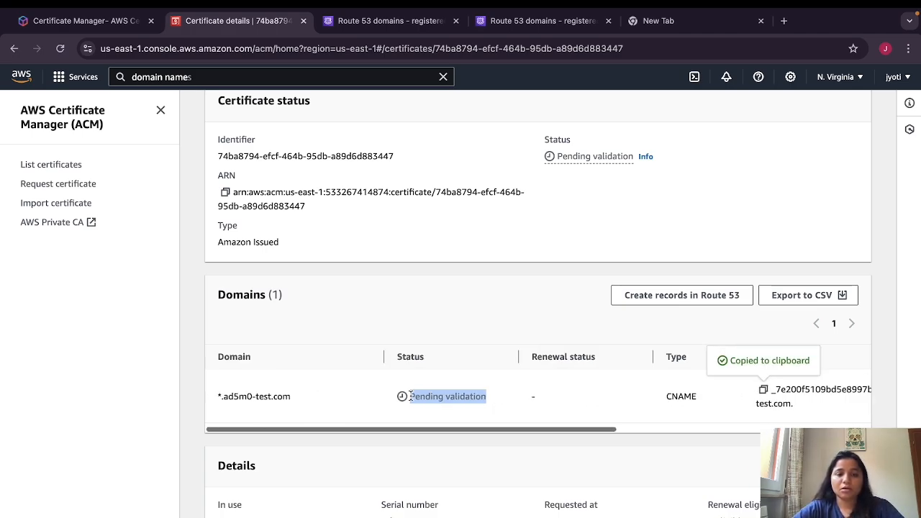
left_click(479, 393)
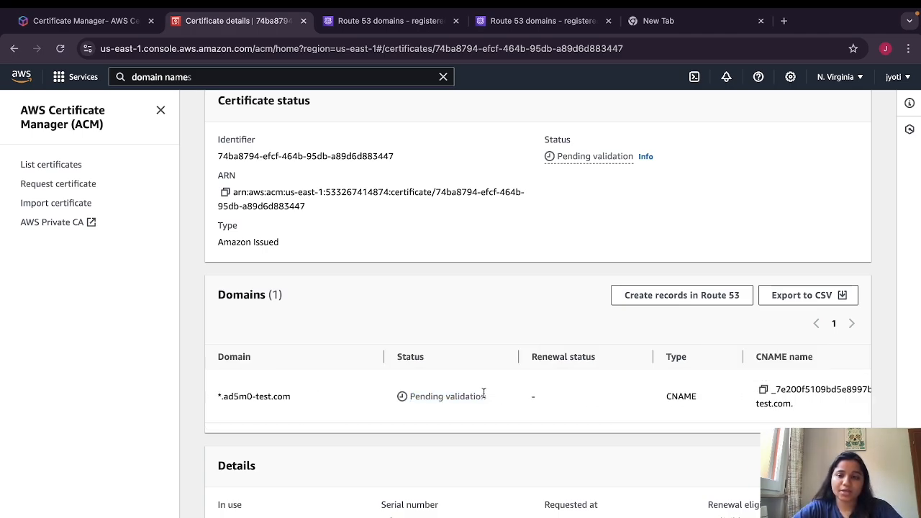
left_click(763, 389)
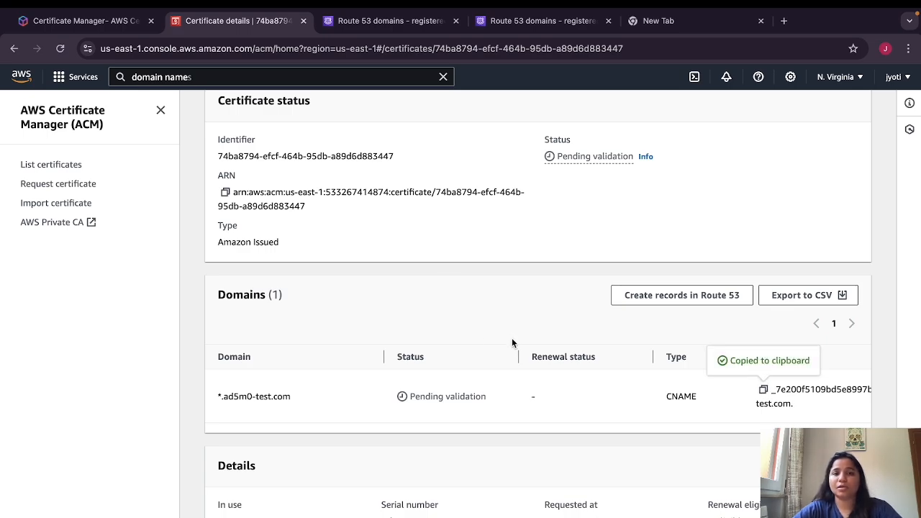
left_click(356, 21)
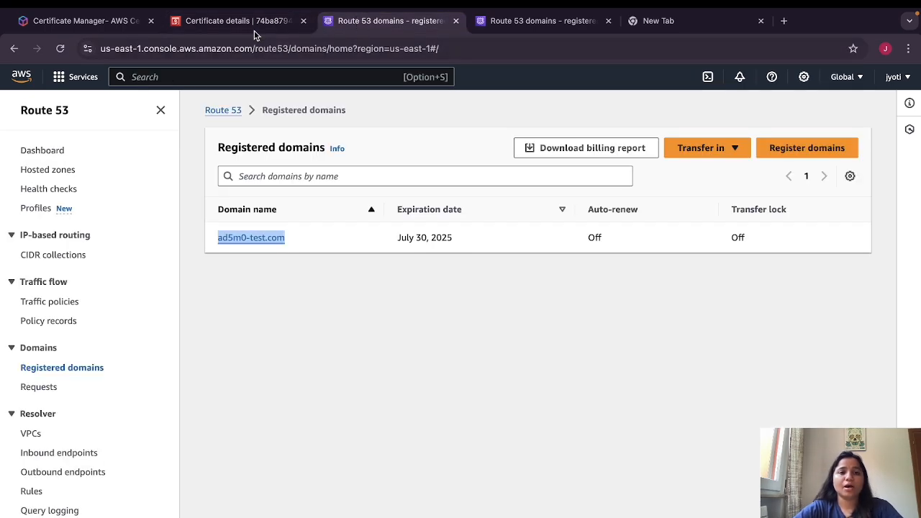
- Search the AWS services for Route 53 and go to its hosted zones list
left_click(240, 71)
type("Roy")
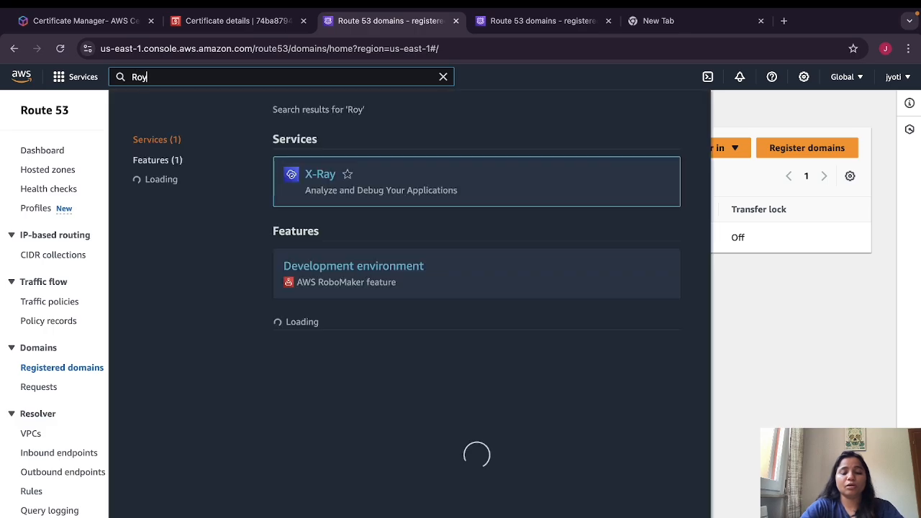
key("BackSpace")
type("ute ")
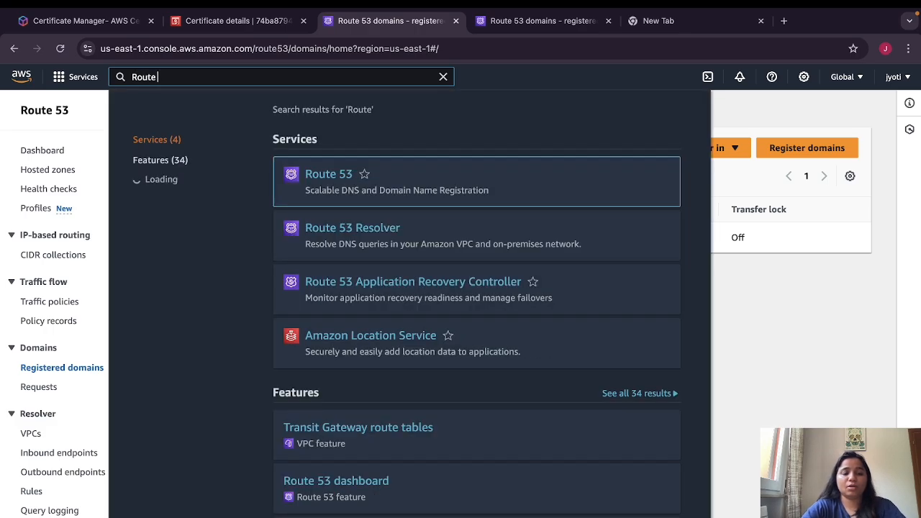
type("5s")
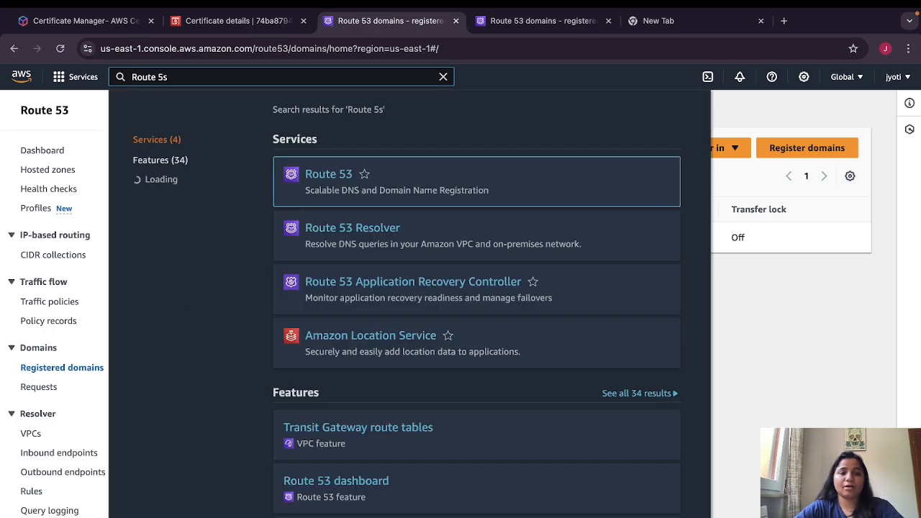
left_click(322, 173)
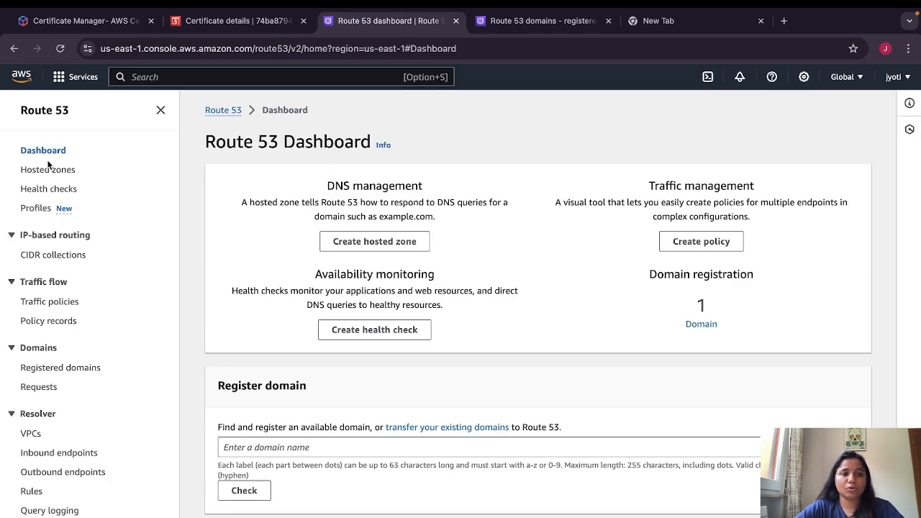
left_click(47, 169)
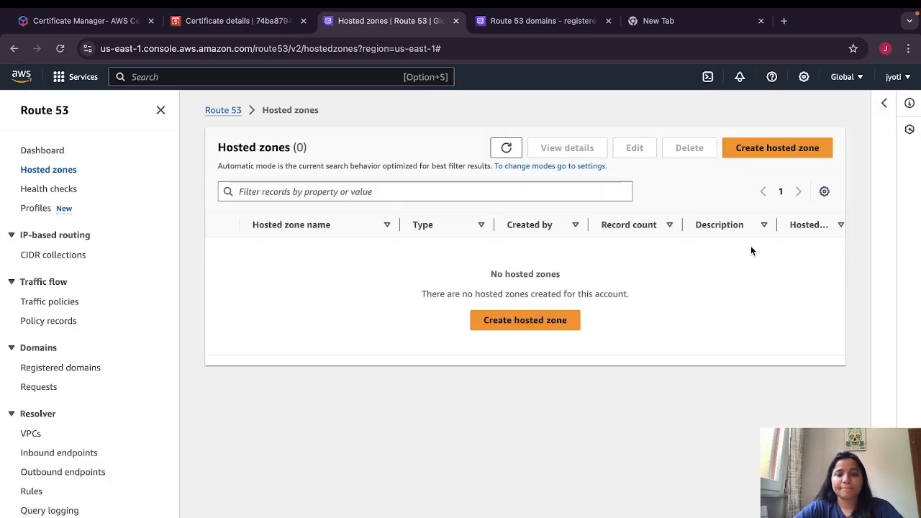
- Create a public hosted zone for ad5m0-test.com, using the domain name copied from the registered domains list
left_click(536, 316)
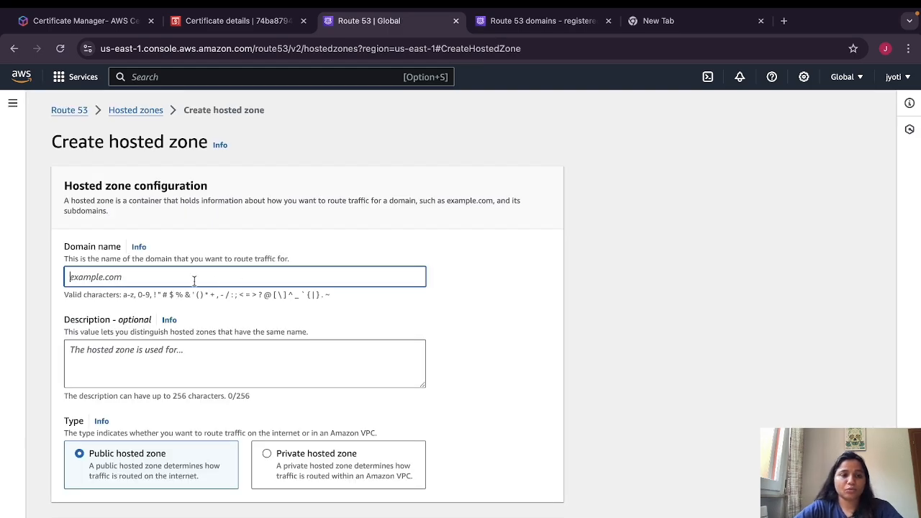
key("super+v")
key("super+z")
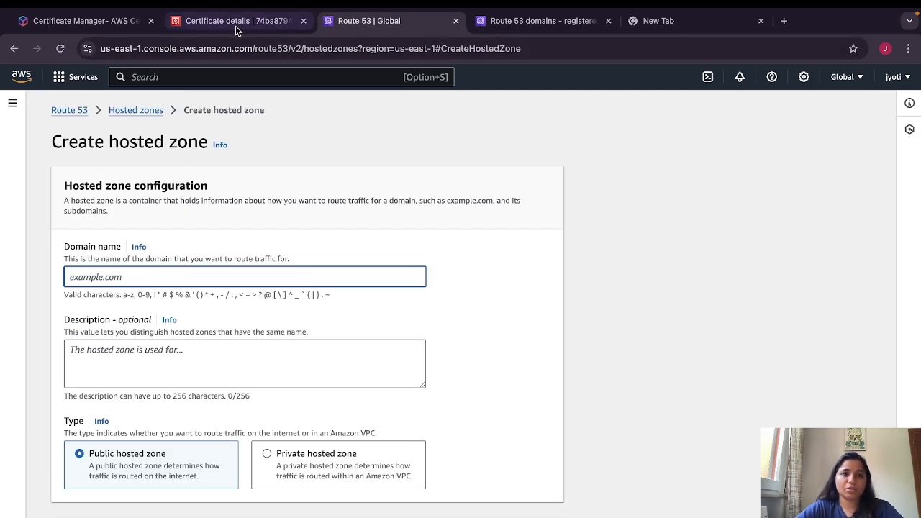
left_click(526, 21)
left_click_drag(300, 240, 214, 239)
key("super+c")
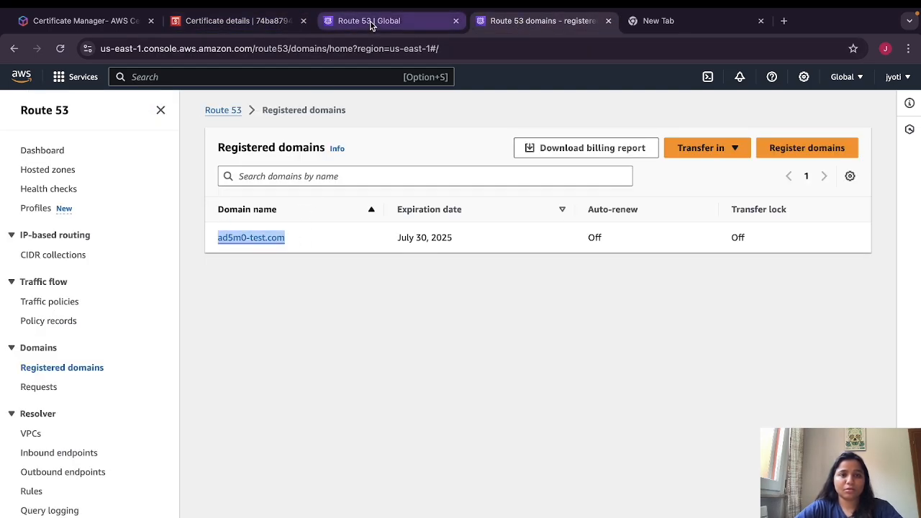
left_click(369, 21)
key("super+v")
scroll(127, 378, "down", 4)
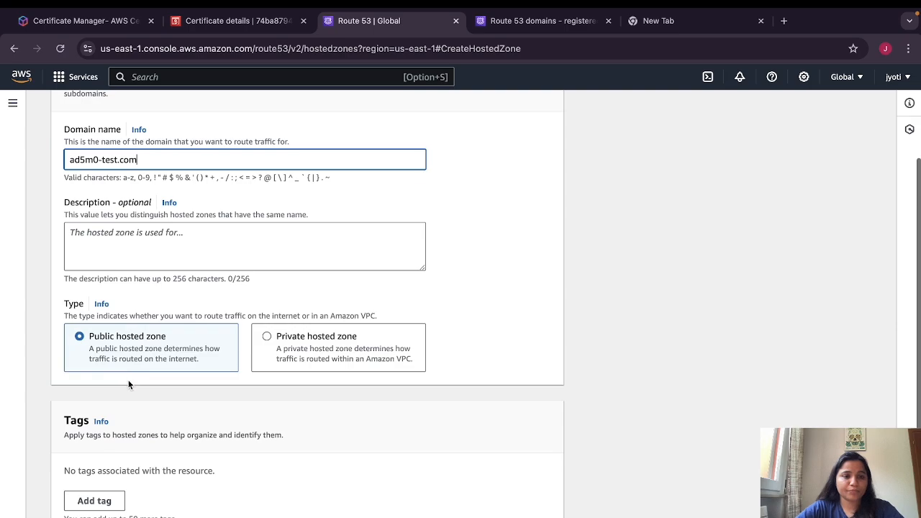
key("Return")
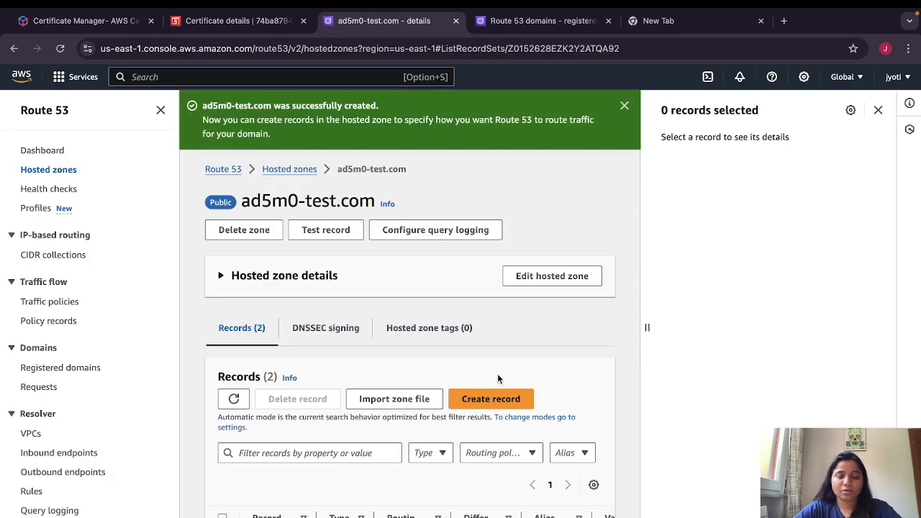
- Examine the name server values of the NS record in the new hosted zone and close the record details pane
scroll(499, 374, "down", 3)
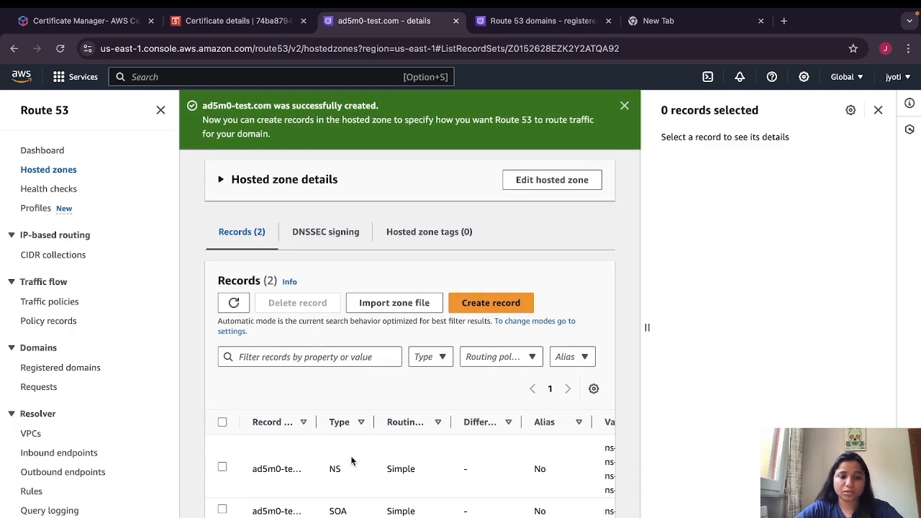
left_click_drag(316, 422, 352, 424)
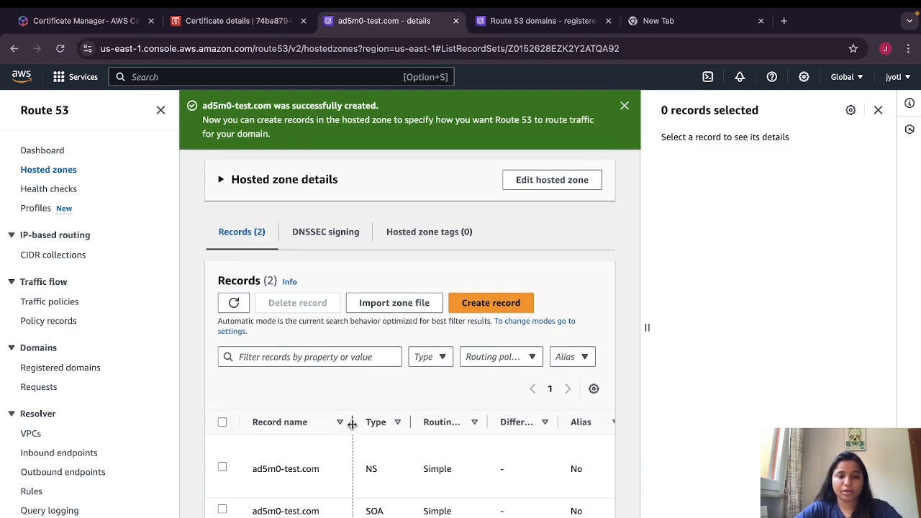
scroll(349, 454, "right", 3)
scroll(372, 471, "right", 5)
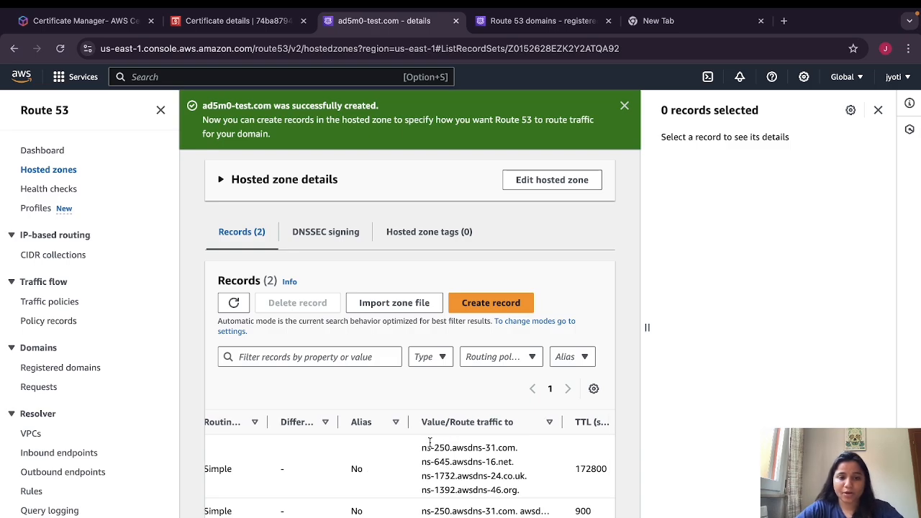
left_click_drag(423, 444, 518, 492)
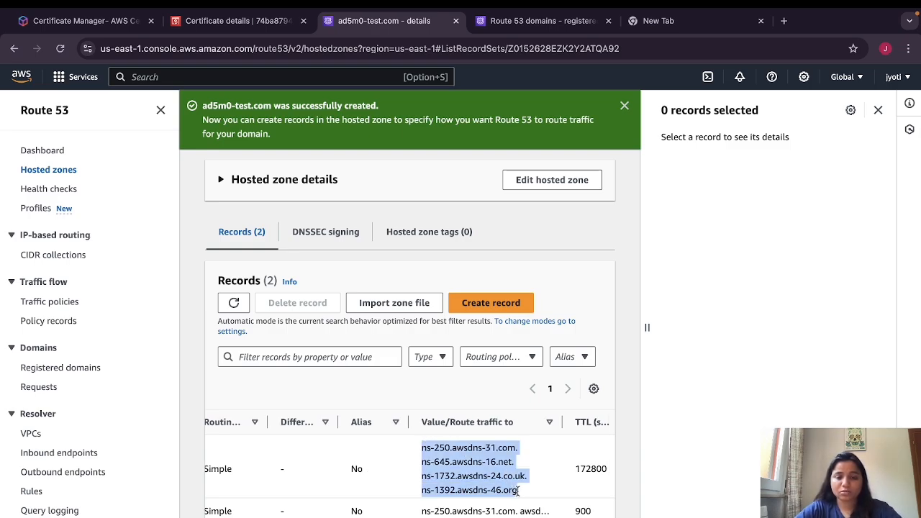
left_click(878, 110)
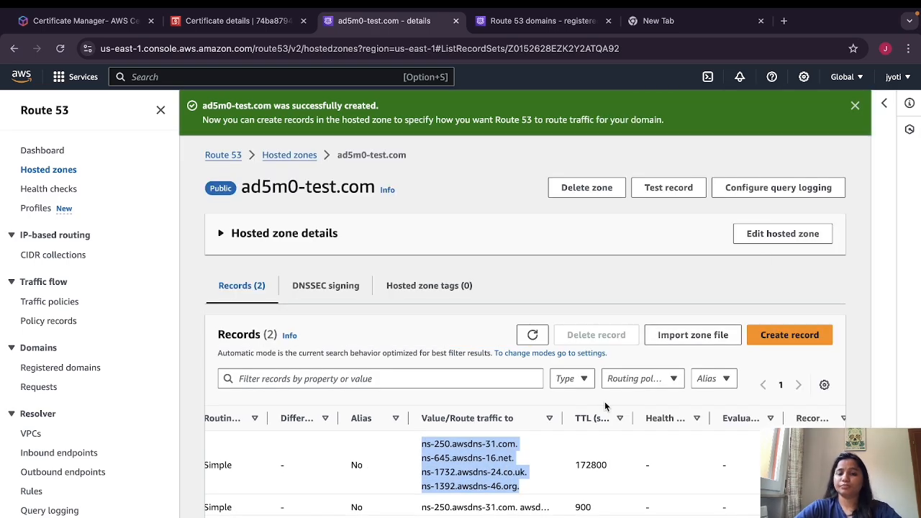
- Edit the name servers of the registered domain ad5m0-test.com and set the second one to the hosted zone's ns-250.awsdns-31.com
left_click(540, 21)
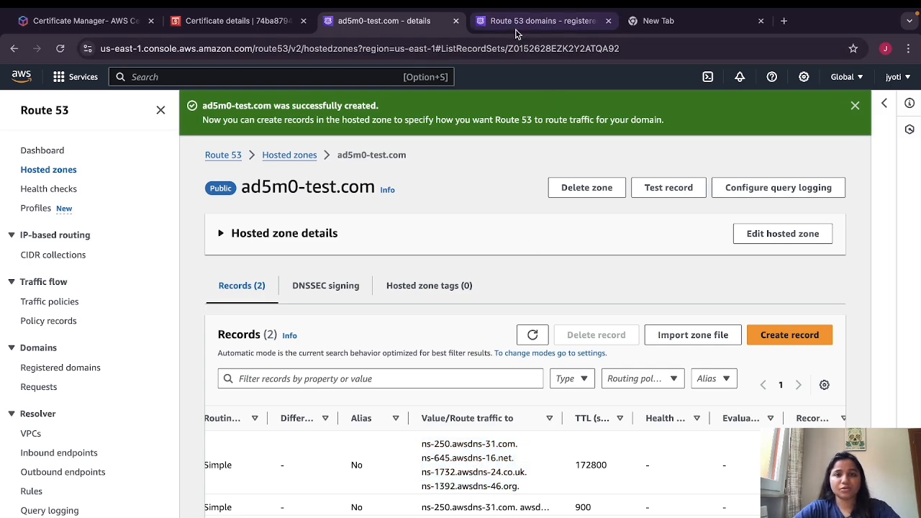
left_click(263, 236)
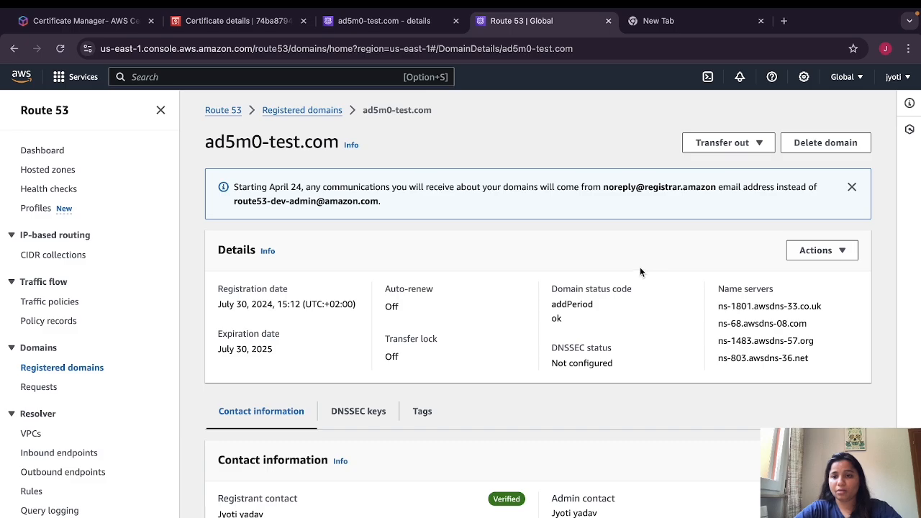
scroll(669, 261, "down", 3)
left_click(819, 157)
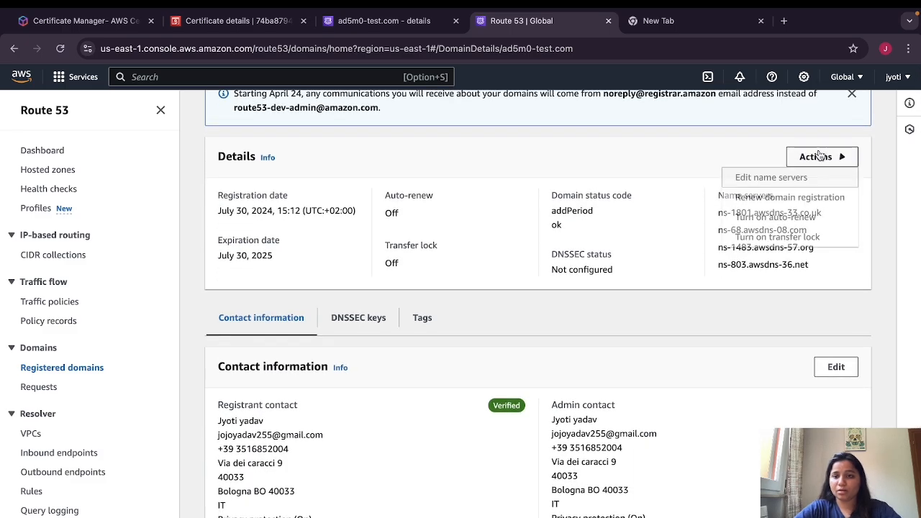
left_click(788, 180)
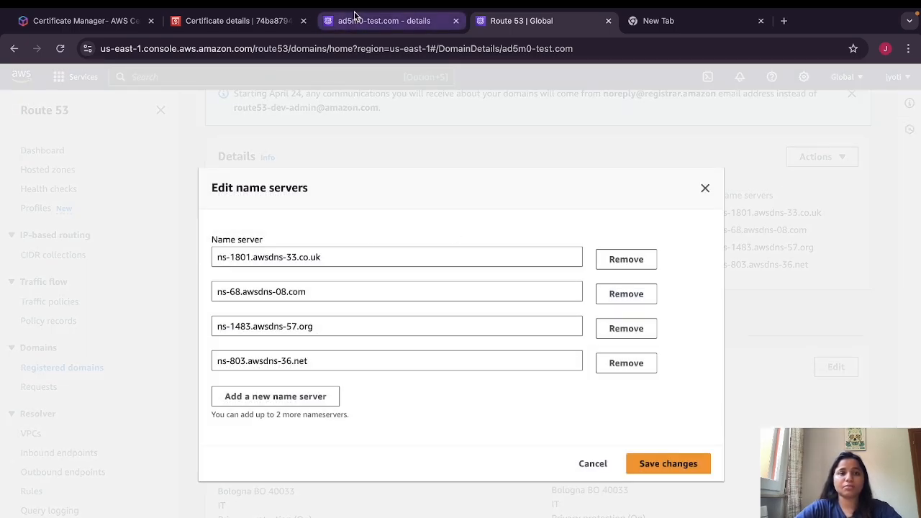
left_click(356, 20)
left_click_drag(514, 443, 406, 442)
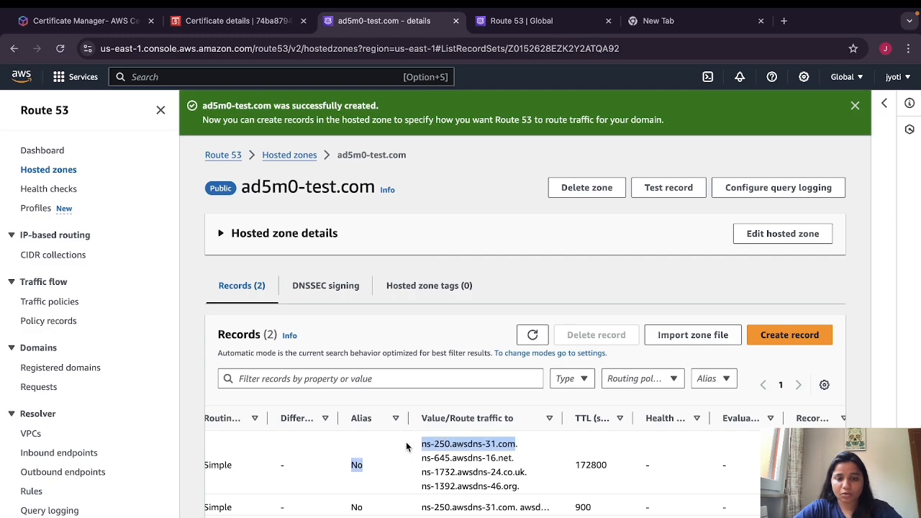
left_click(468, 441)
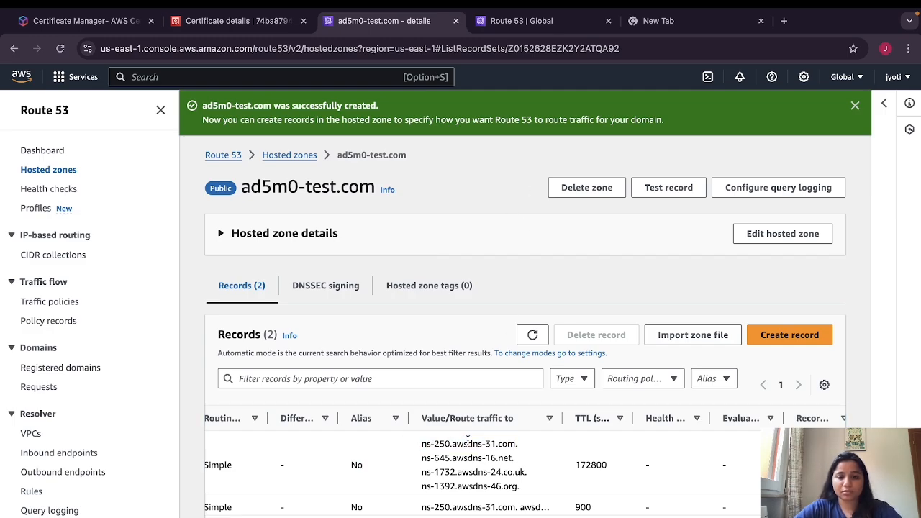
left_click_drag(421, 441, 517, 444)
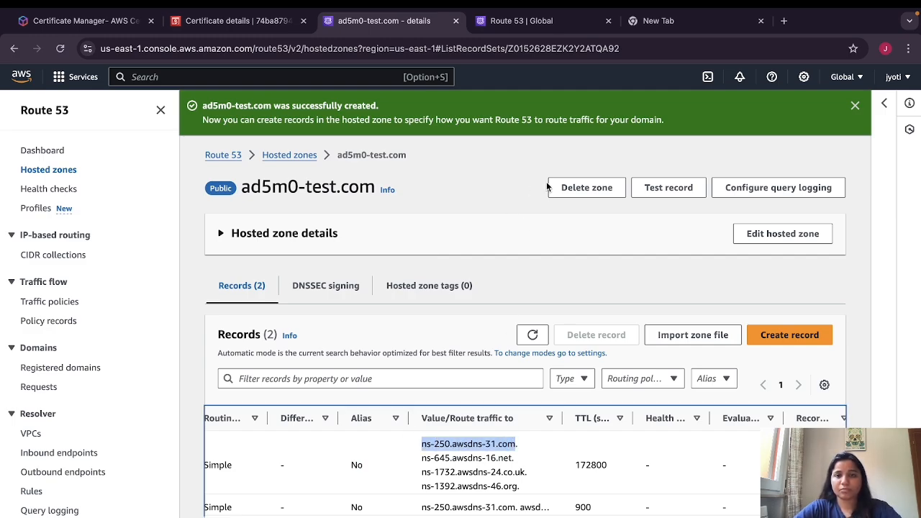
left_click(512, 26)
left_click_drag(314, 292, 153, 295)
key("ctrl+v")
- Set the fourth name server of the domain to ns-645.awsdns-16.net, copied from the hosted zone's NS record
left_click(395, 20)
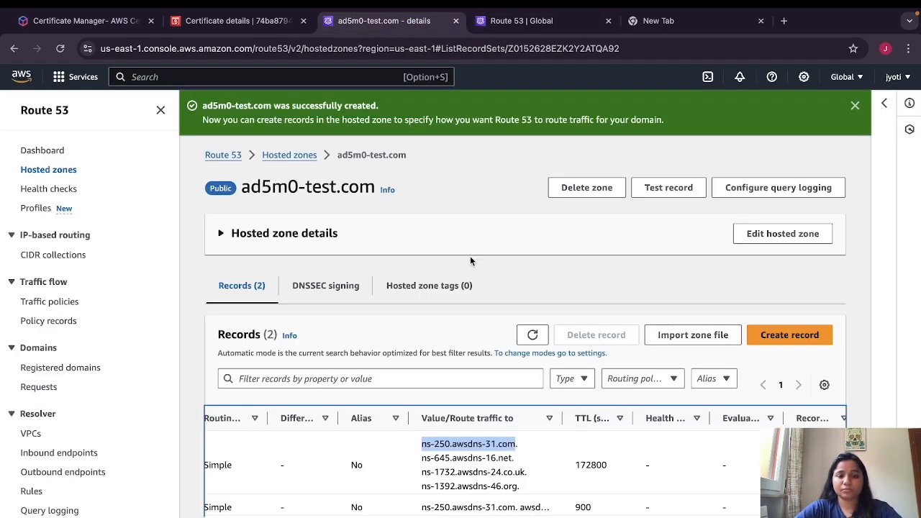
left_click_drag(513, 457, 417, 456)
left_click(515, 21)
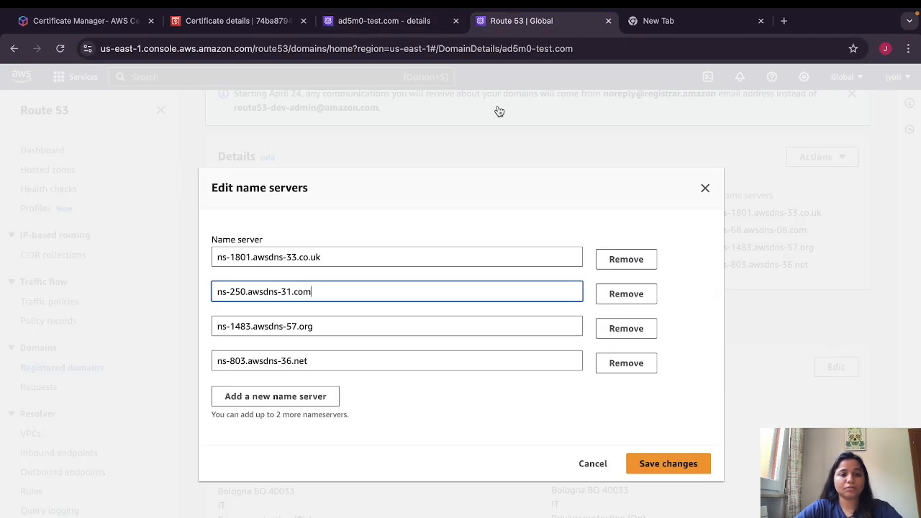
left_click_drag(316, 361, 163, 360)
key("ctrl+v")
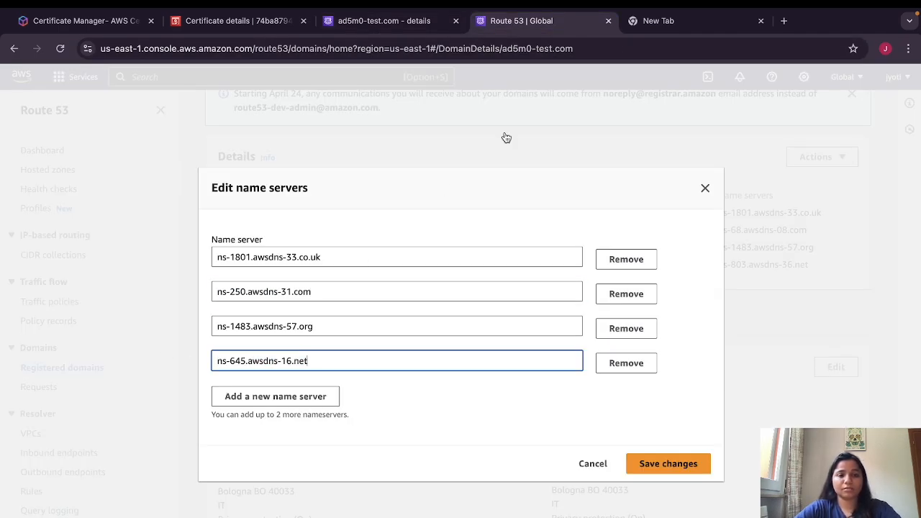
- Set the first name server of the domain to ns-1732.awsdns-24.co.uk, copied from the hosted zone's NS record
left_click(418, 21)
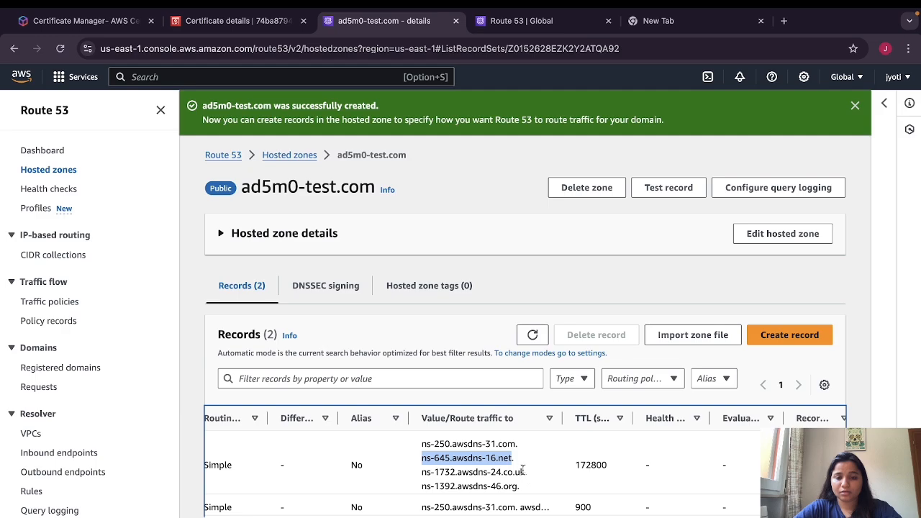
left_click_drag(525, 472, 421, 473)
key("ctrl+c")
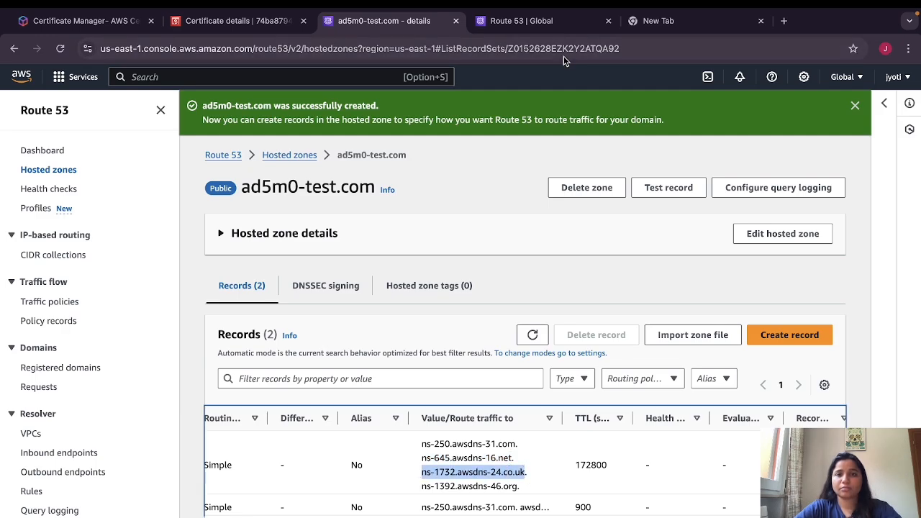
left_click(529, 23)
left_click_drag(353, 257, 158, 260)
key("ctrl+v")
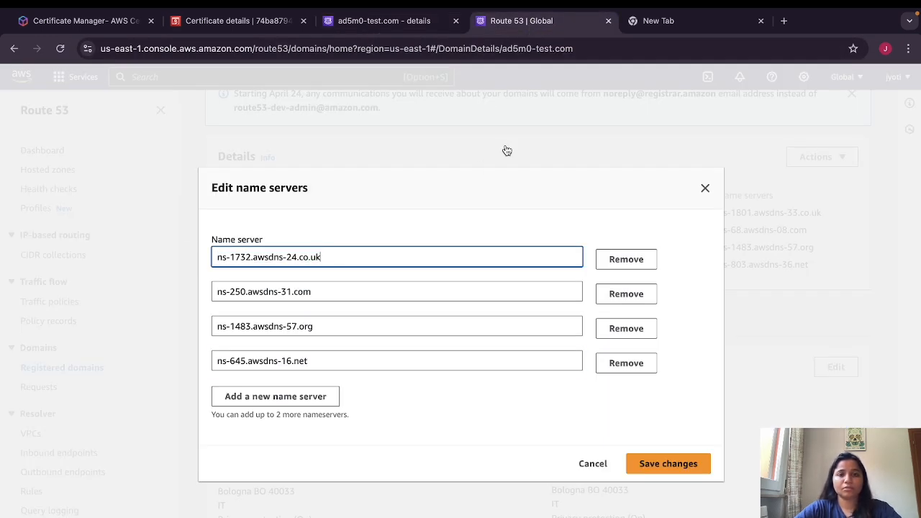
- Set the third name server to ns-1392.awsdns-46.org from the hosted zone's NS record and save the name server changes
left_click(410, 28)
left_click_drag(519, 486, 421, 487)
key("super+c")
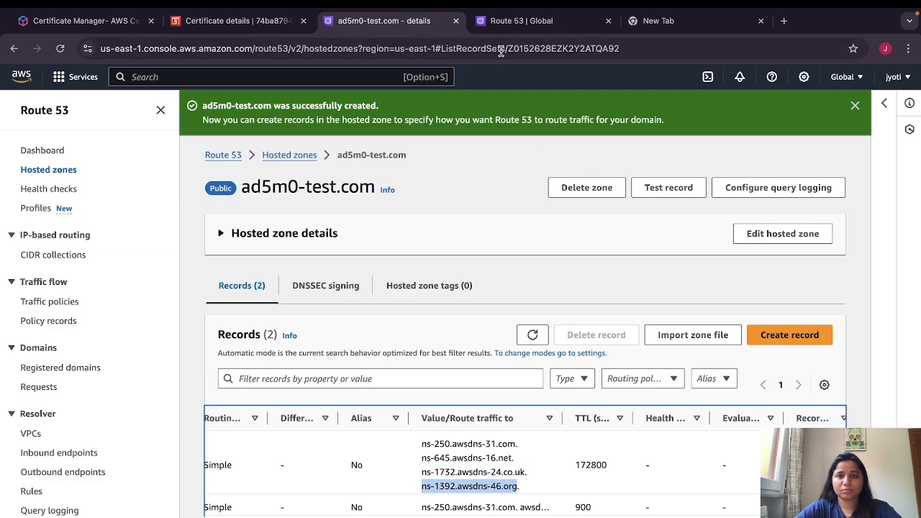
left_click(503, 21)
left_click_drag(318, 332, 161, 331)
key("super+v")
left_click(679, 462)
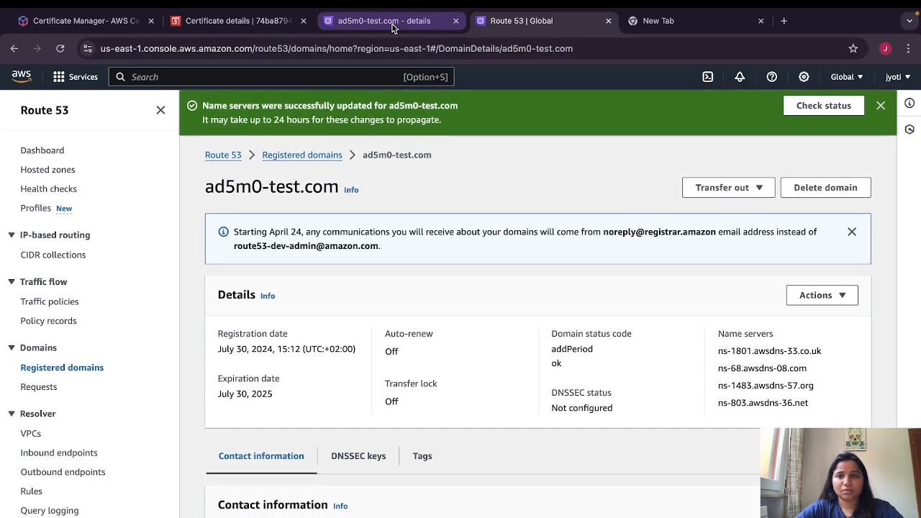
- Check the status of the name server update in the domain requests and reload the list
left_click(816, 107)
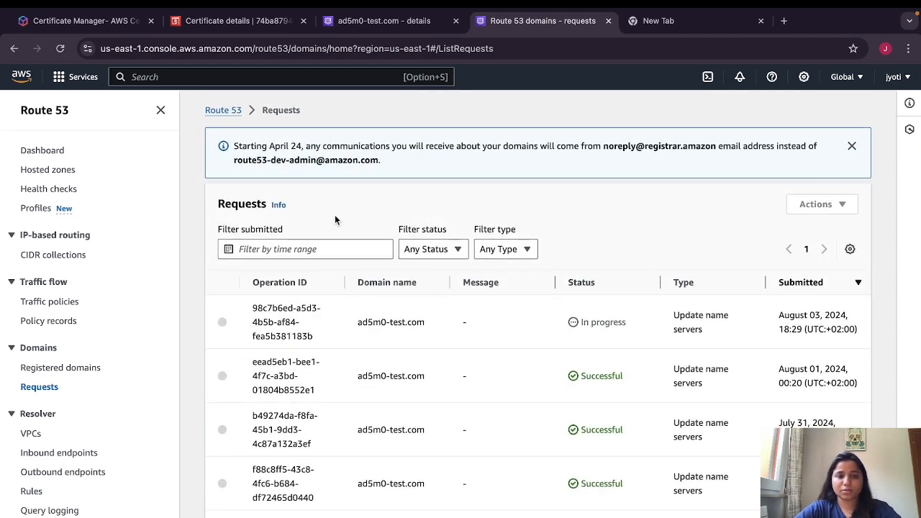
left_click(61, 50)
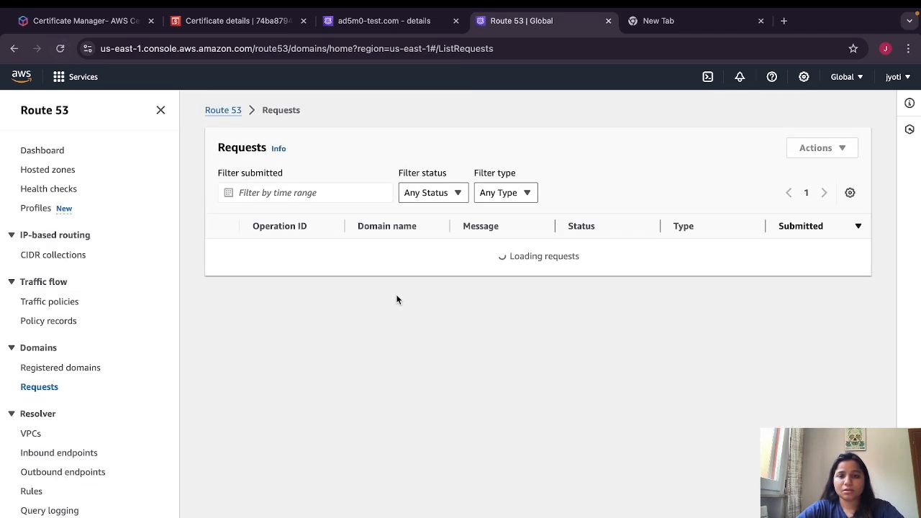
- Start creating a new record in the ad5m0-test.com hosted zone
left_click(381, 26)
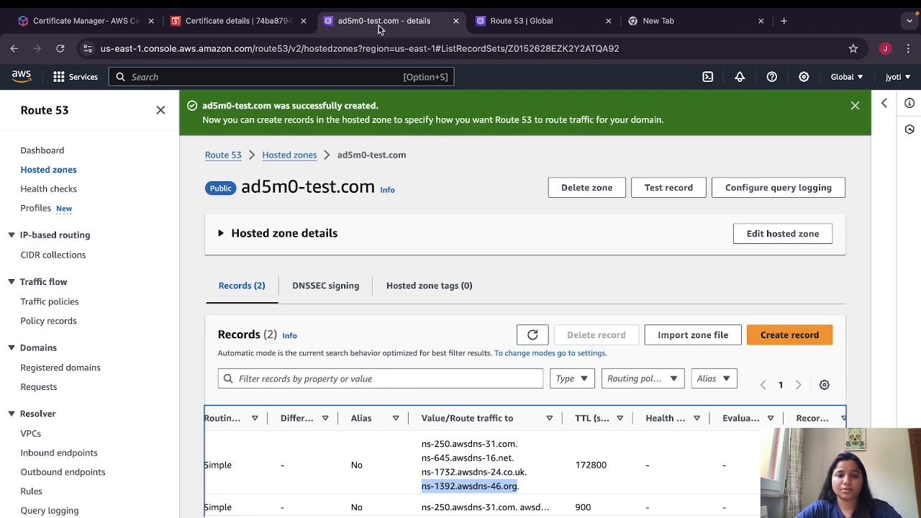
left_click(465, 310)
scroll(486, 503, "left", 5)
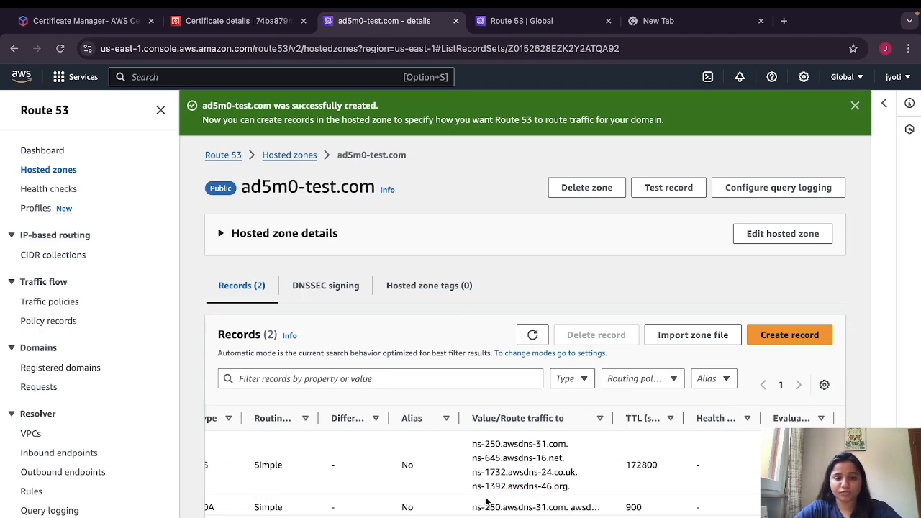
left_click(785, 335)
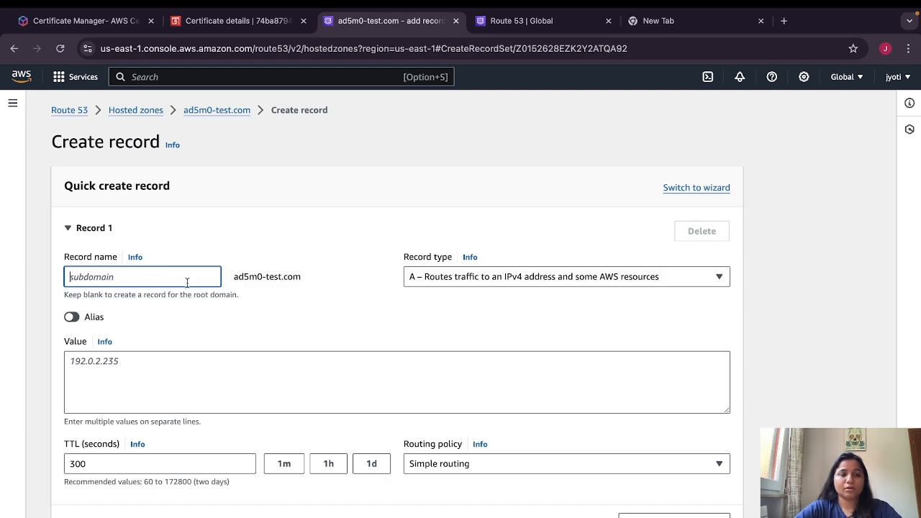
- Set the record name to _7e200f5109bd5e8997b61d62e33118d8, the certificate's CNAME name without its domain suffix
left_click(265, 27)
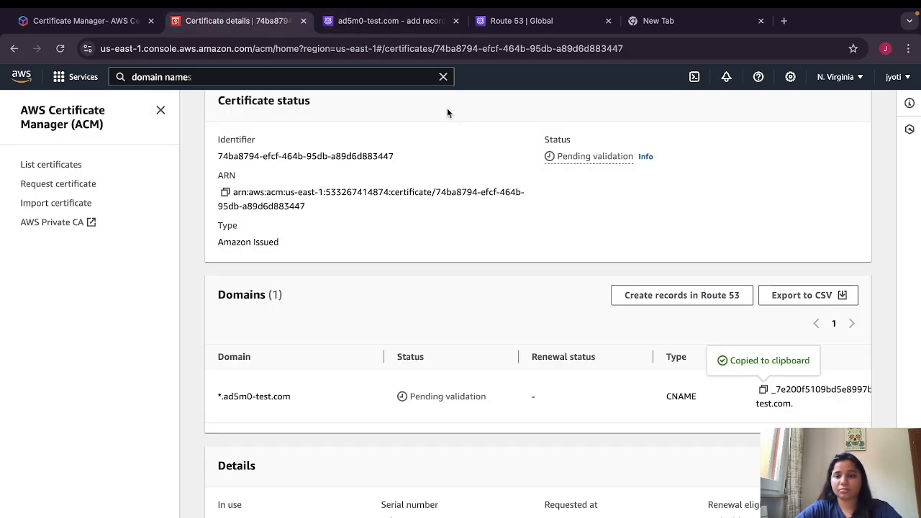
left_click(388, 20)
type("_7e200f5109bd5e8997b61d62e33118d8.ad5m0-test.com.")
key("BackSpace")
key("BackSpace")
key("BackSpace")
key("BackSpace")
key("BackSpace")
key("BackSpace")
key("BackSpace")
key("BackSpace")
key("BackSpace")
key("BackSpace")
key("BackSpace")
key("BackSpace")
key("BackSpace")
key("BackSpace")
key("BackSpace")
left_click_drag(319, 286, 234, 286)
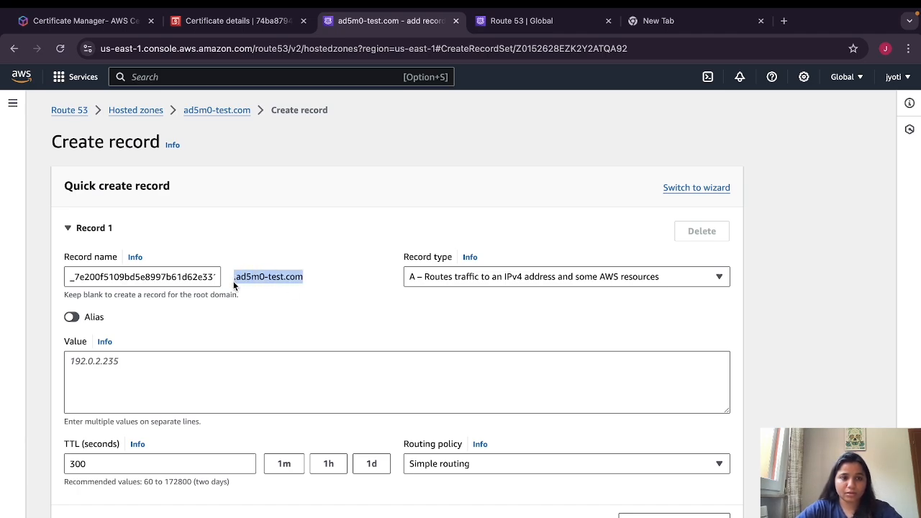
left_click(283, 248)
- Copy the certificate's CNAME value _0fcf70ec53bf6e3776d46f5a60e9b432.sdgjtdhdhz.acm-validations.aws. into the new record's value
left_click(241, 20)
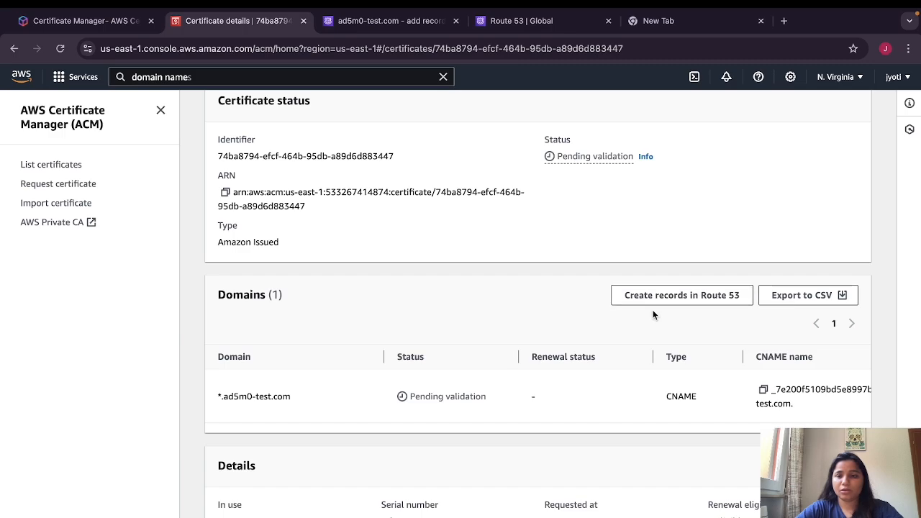
scroll(720, 382, "right", 3)
left_click(746, 384)
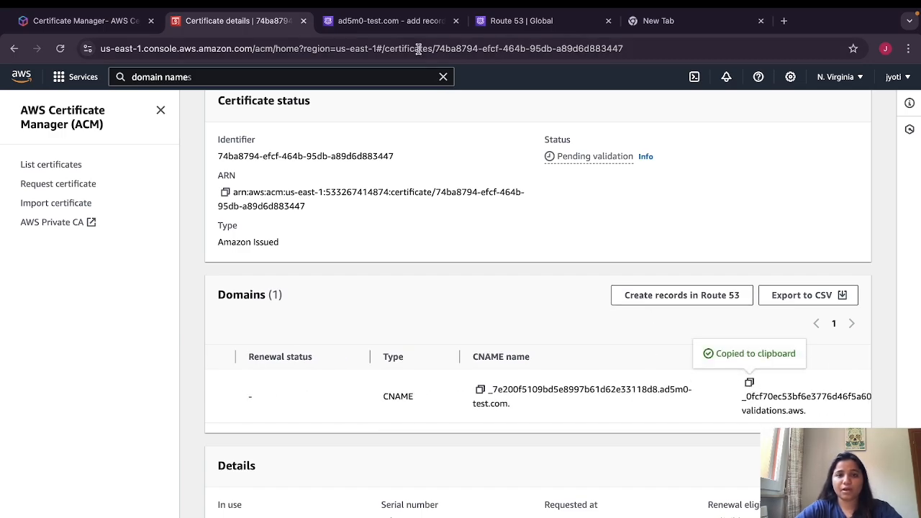
left_click(394, 23)
left_click(202, 362)
key("ctrl+v")
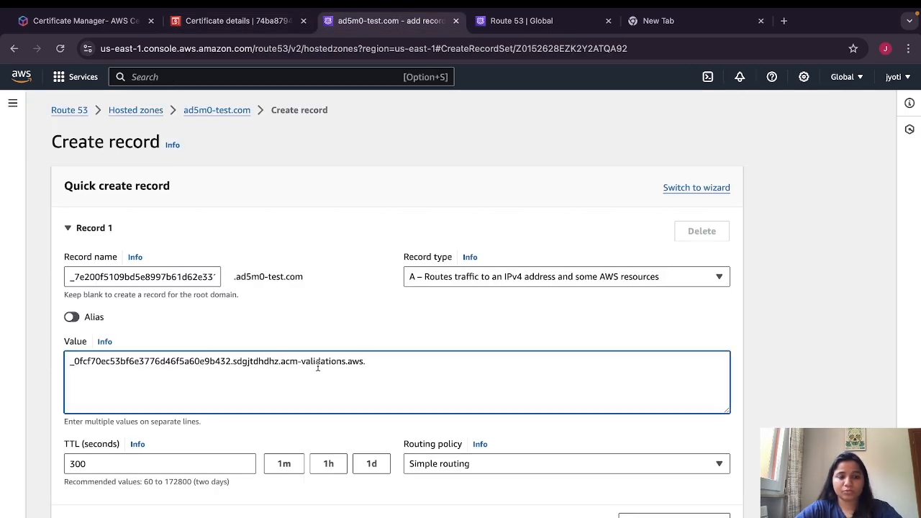
- Set the record type to CNAME and create the record with a TTL of 300 seconds and simple routing
left_click(433, 282)
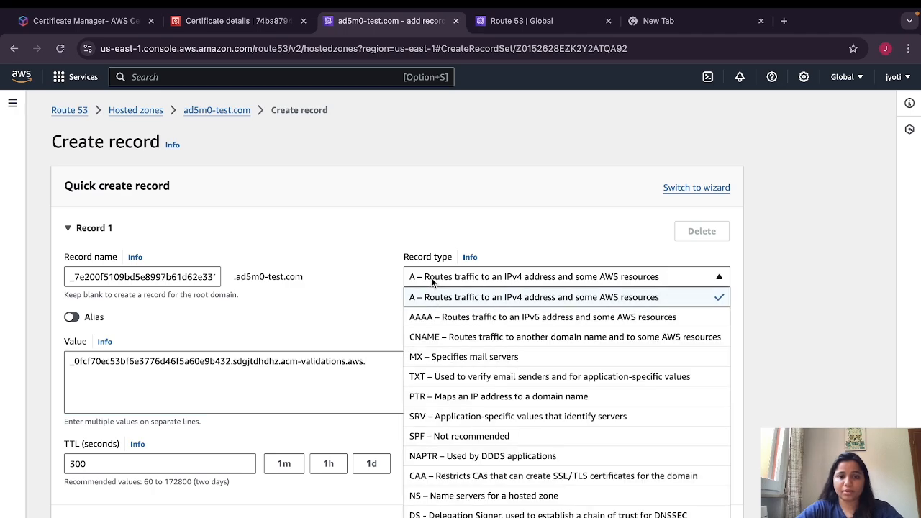
left_click(442, 338)
scroll(613, 452, "down", 2)
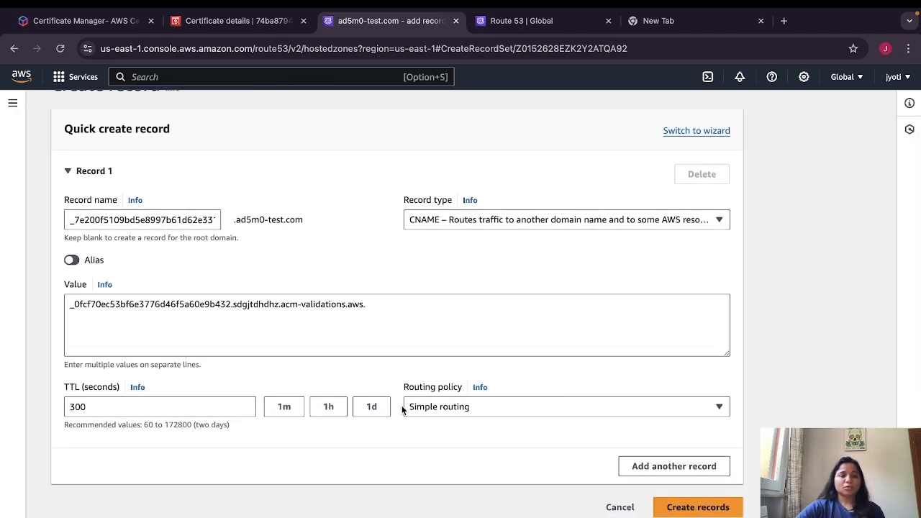
left_click(202, 404)
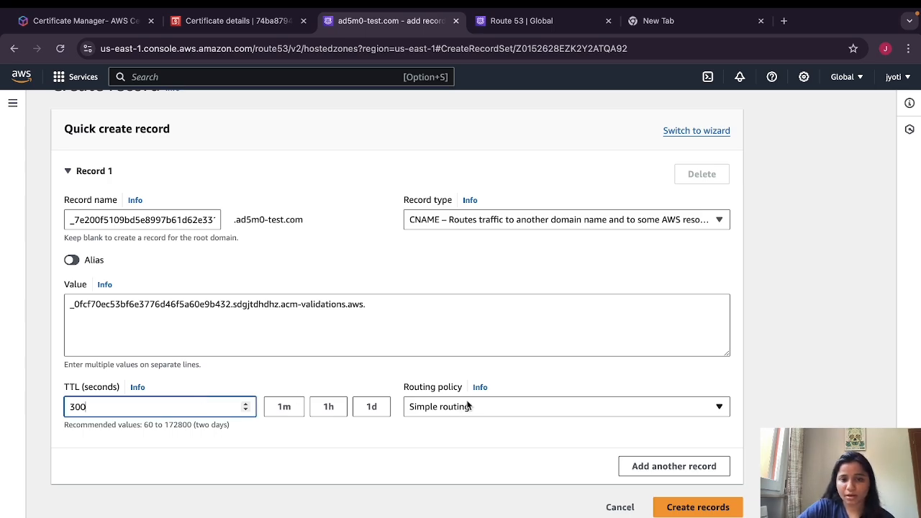
left_click(696, 507)
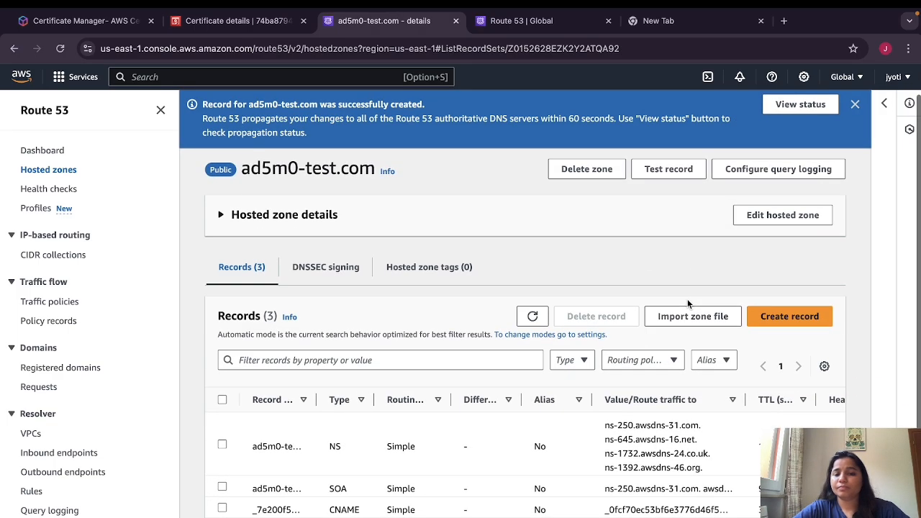
- Check the new record's propagation status and the latest name server update in the reloaded domain requests
left_click(800, 105)
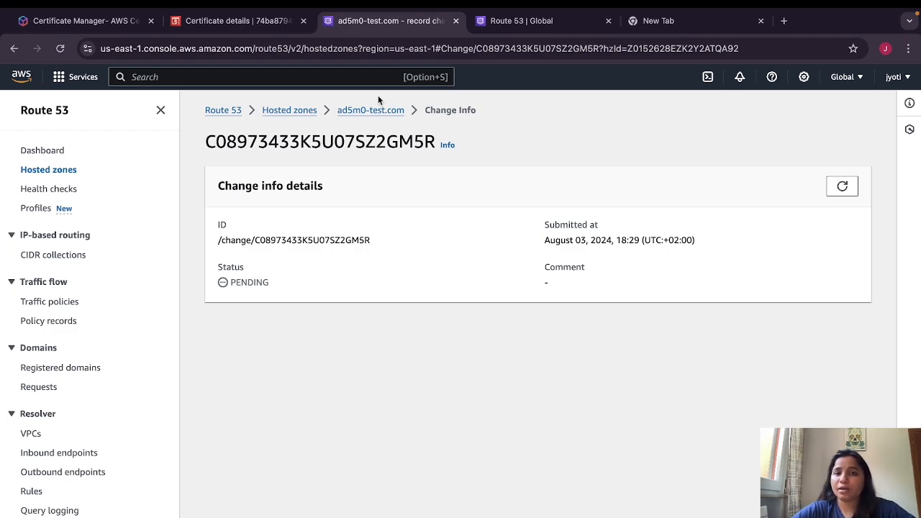
left_click(518, 23)
left_click(60, 50)
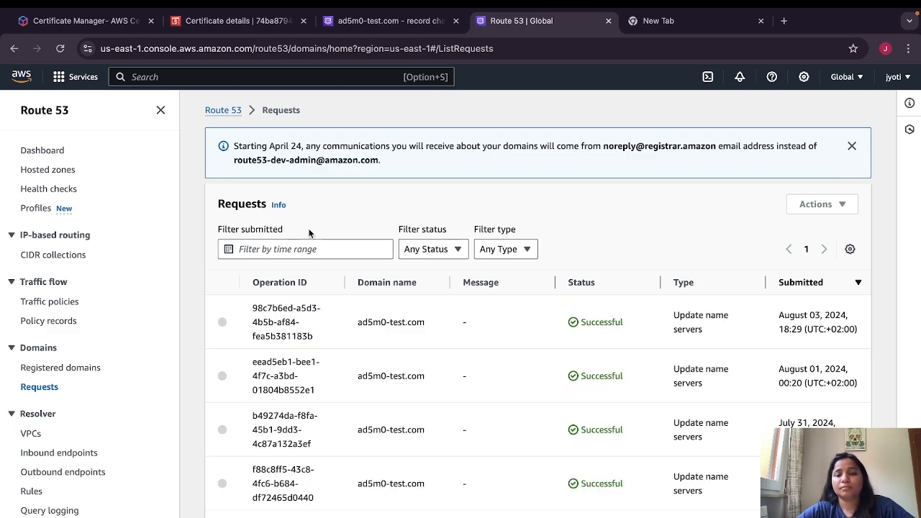
left_click_drag(255, 303, 316, 340)
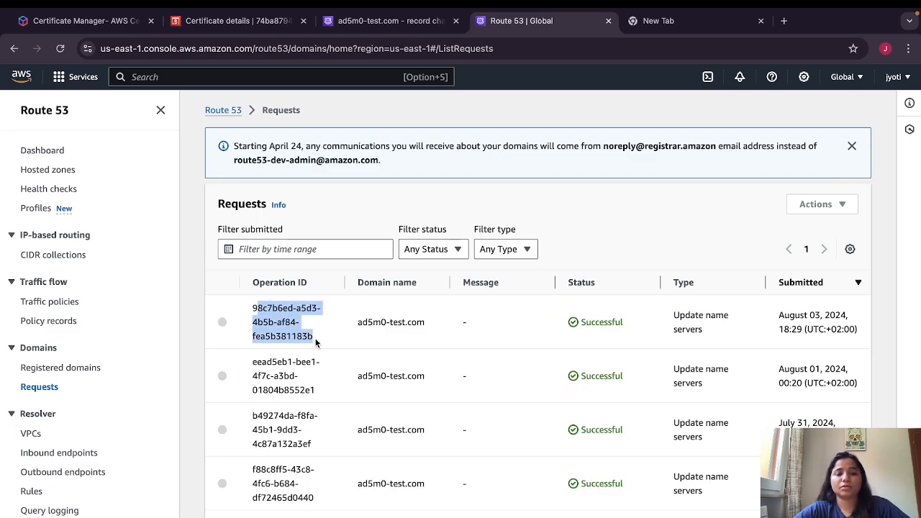
left_click(356, 26)
left_click(60, 49)
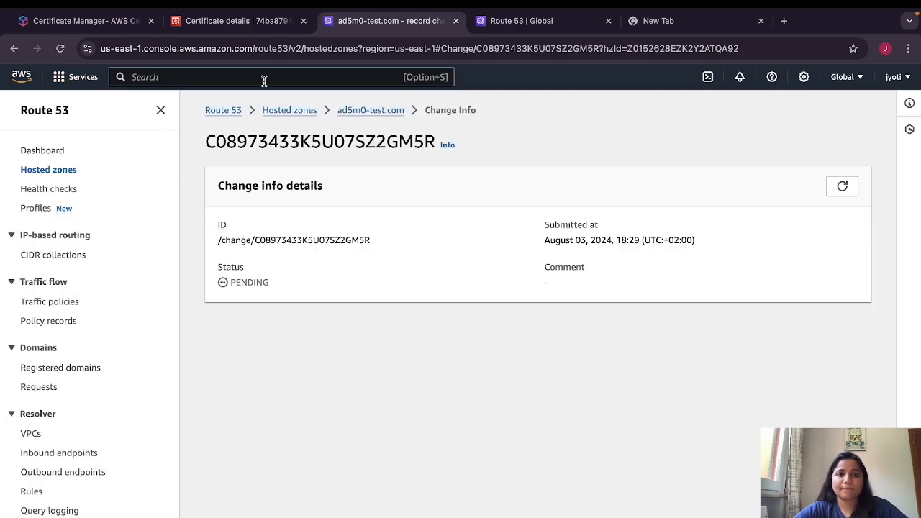
- Reload the certificate details and check the validation status of *.ad5m0-test.com
left_click(225, 23)
scroll(403, 295, "up", 3)
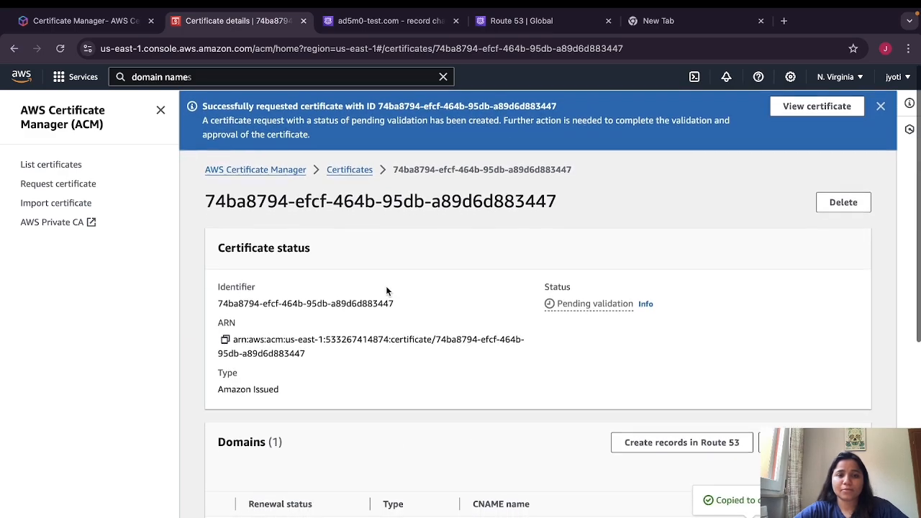
left_click(61, 49)
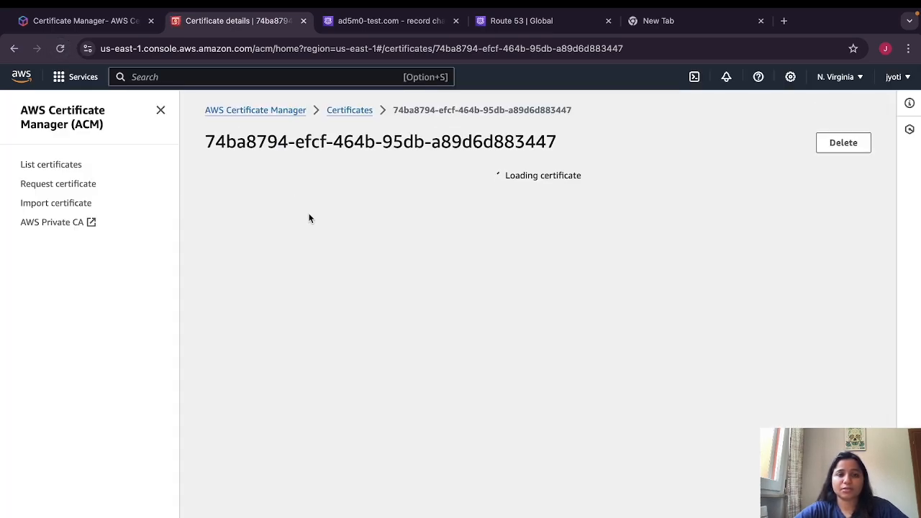
scroll(376, 379, "down", 3)
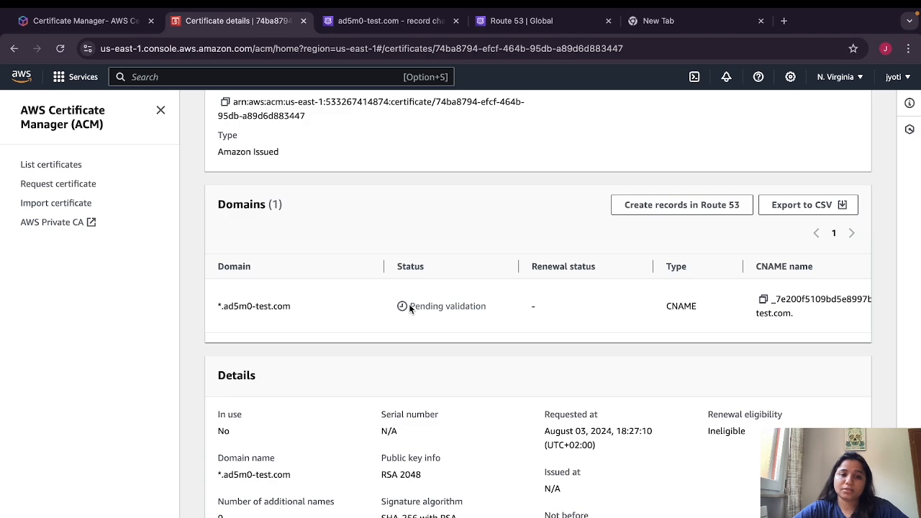
left_click_drag(410, 306, 464, 308)
- Refresh the record change's propagation status and recheck the certificate and domain status in the reloaded certificate details
left_click(379, 21)
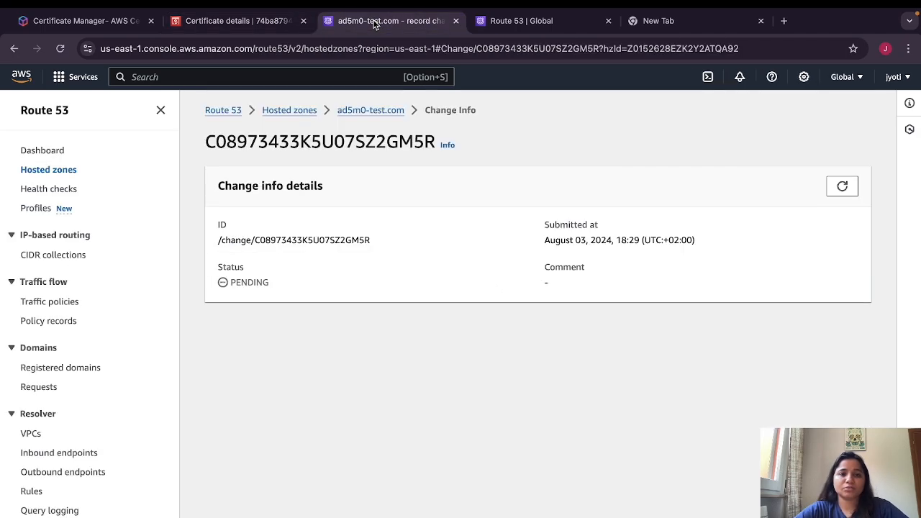
left_click(60, 50)
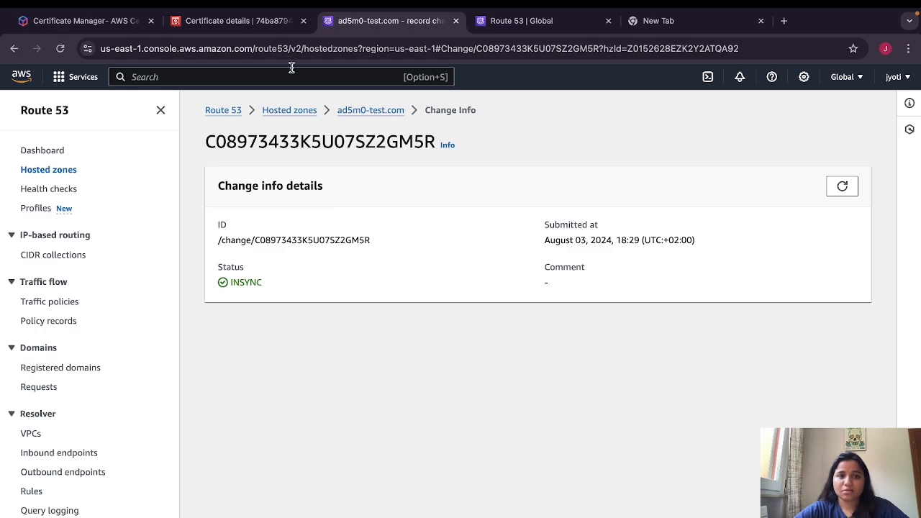
left_click(234, 20)
left_click(60, 50)
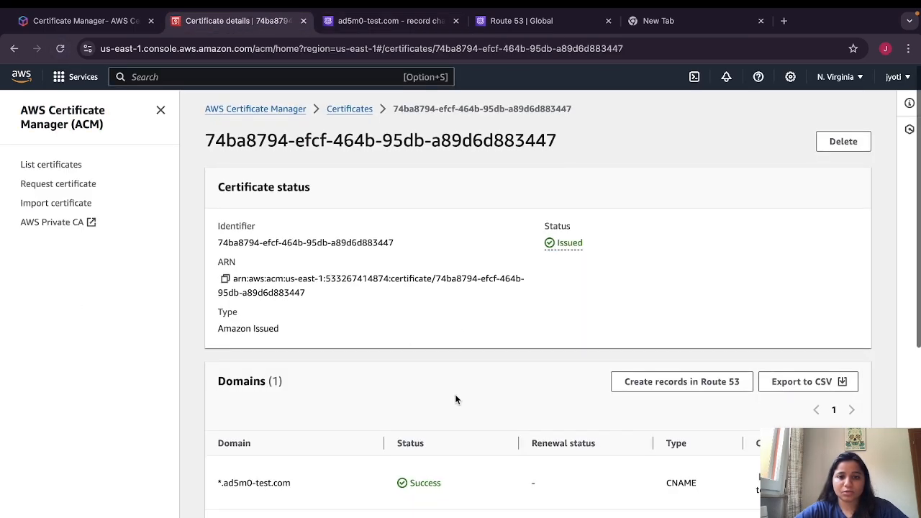
scroll(455, 400, "down", 4)
left_click_drag(445, 340, 406, 332)
scroll(460, 337, "right", 2)
scroll(461, 337, "left", 2)
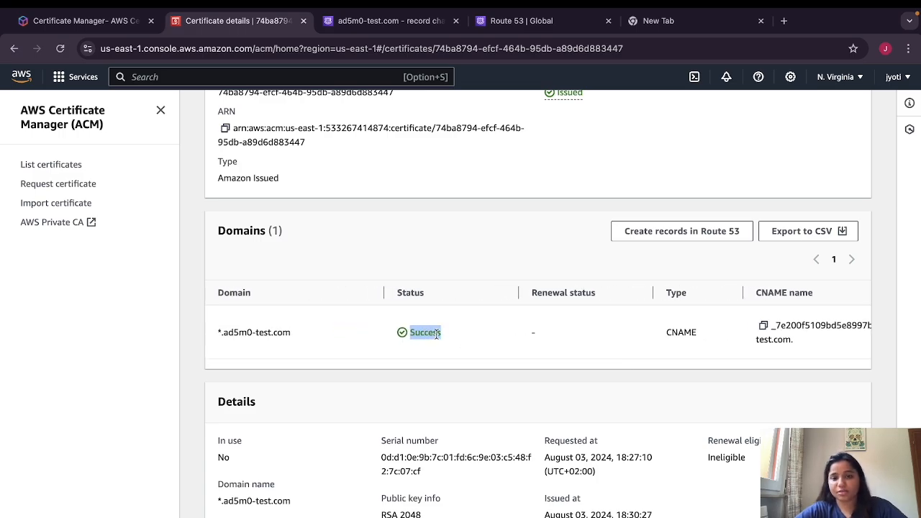
left_click(444, 336)
scroll(446, 333, "up", 5)
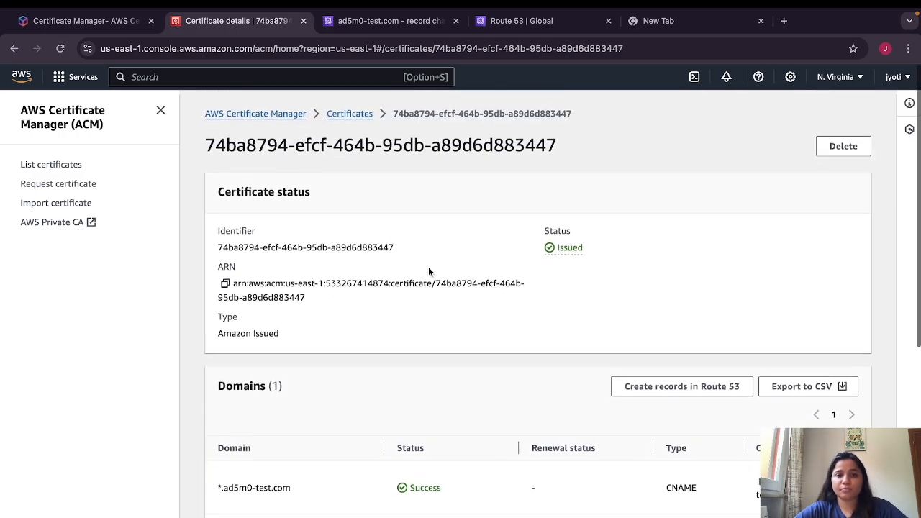
- Examine the certificate's status, use, renewal eligibility and key algorithm in the certificates list
left_click(338, 110)
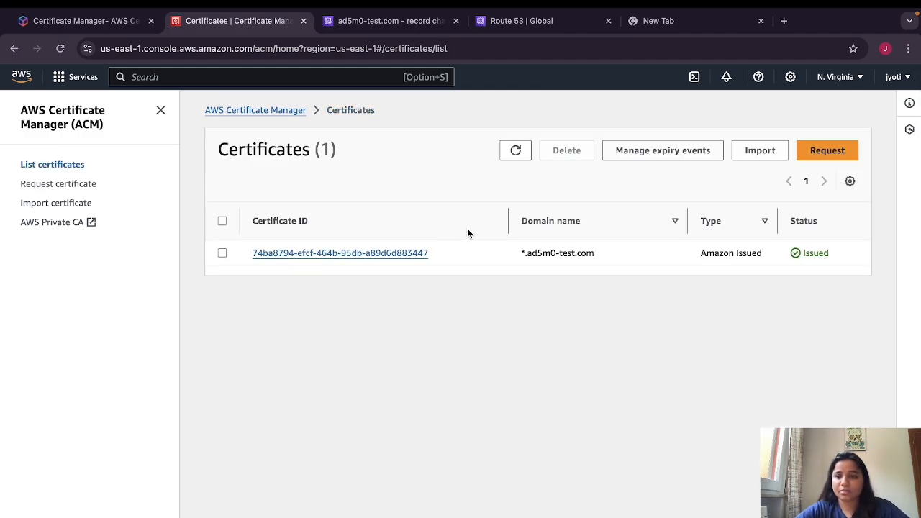
scroll(646, 259, "right", 5)
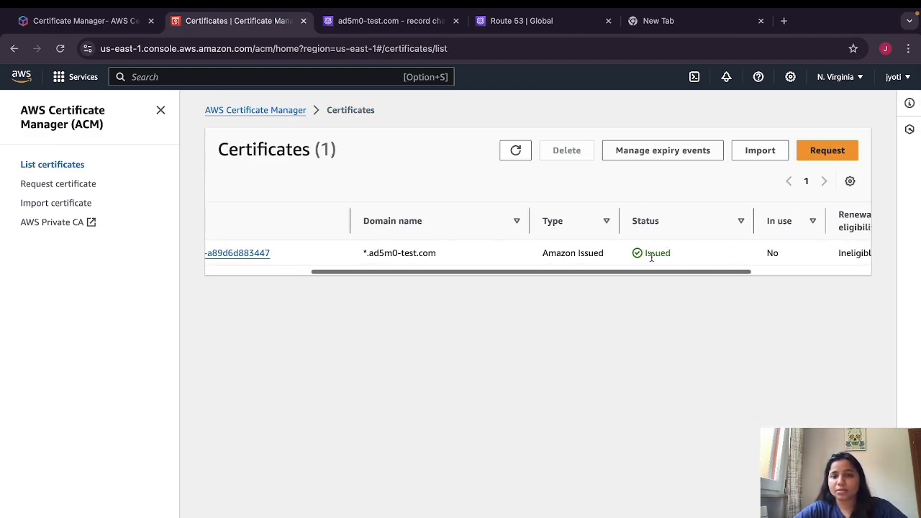
left_click_drag(678, 252, 636, 252)
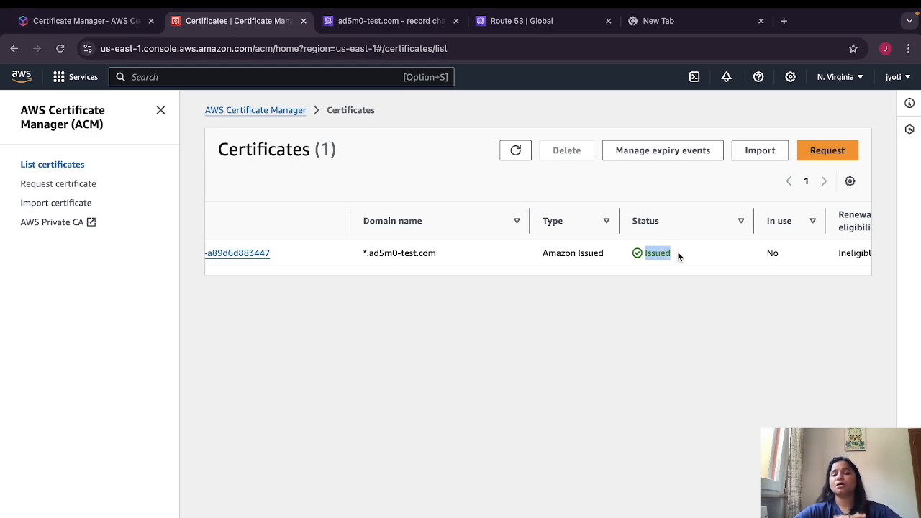
scroll(673, 253, "right", 3)
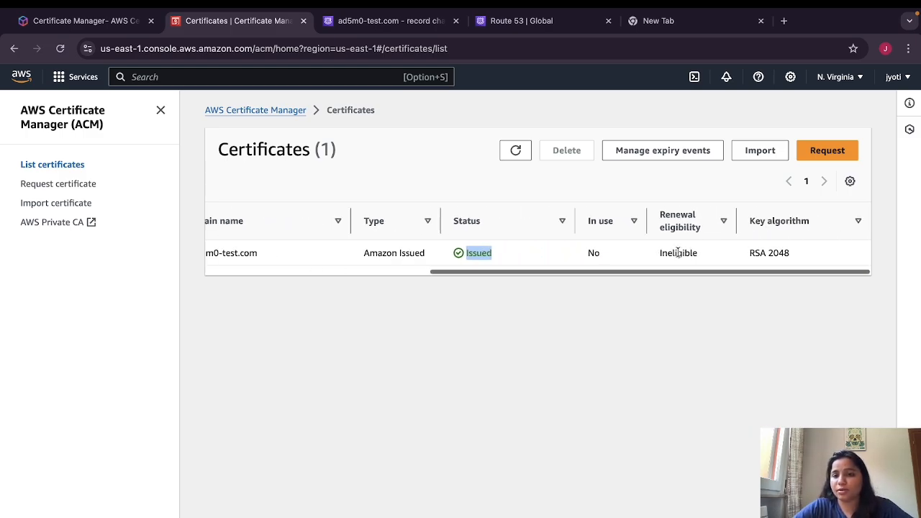
scroll(651, 257, "left", 5)
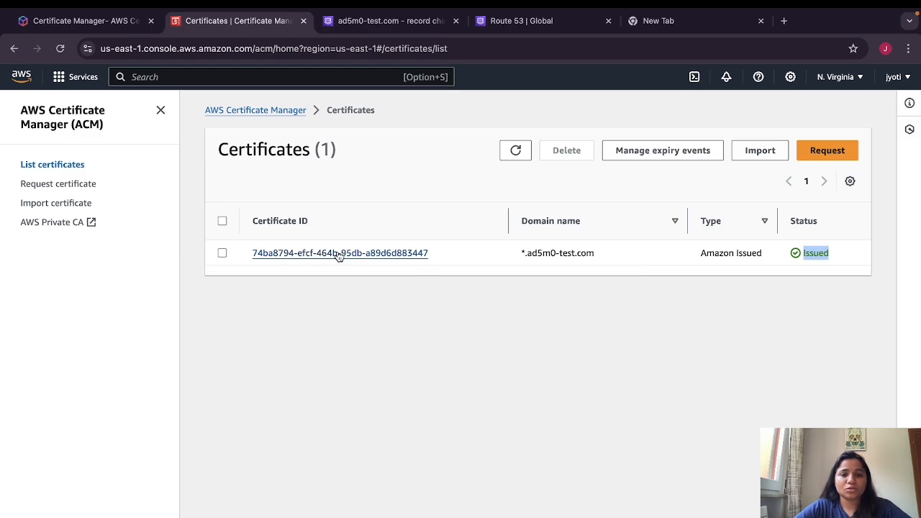
- Look through the details of the *.ad5m0-test.com certificate and return to the certificates list
left_click(313, 252)
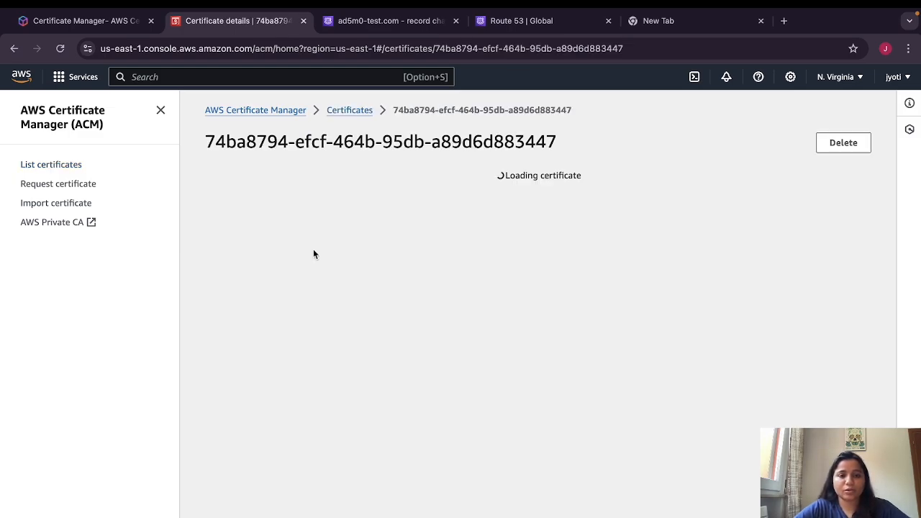
scroll(399, 327, "down", 3)
scroll(398, 322, "down", 3)
scroll(398, 323, "up", 5)
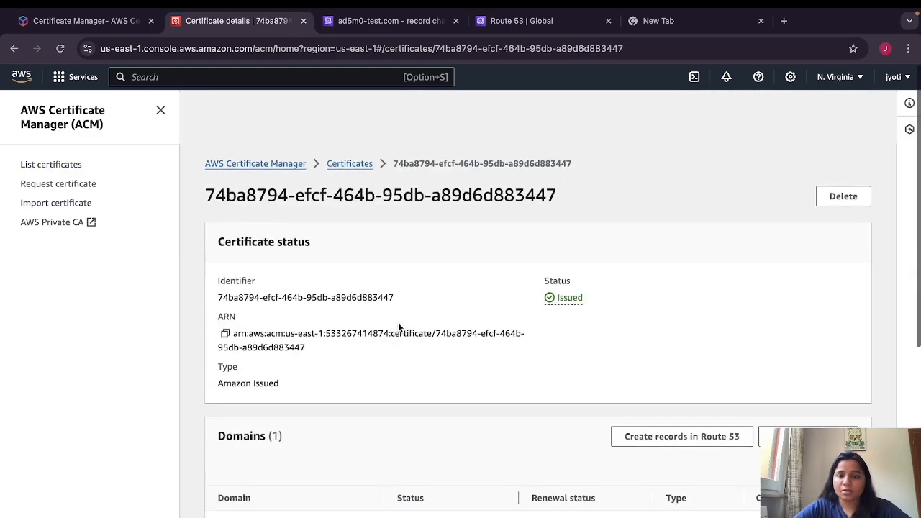
left_click(348, 110)
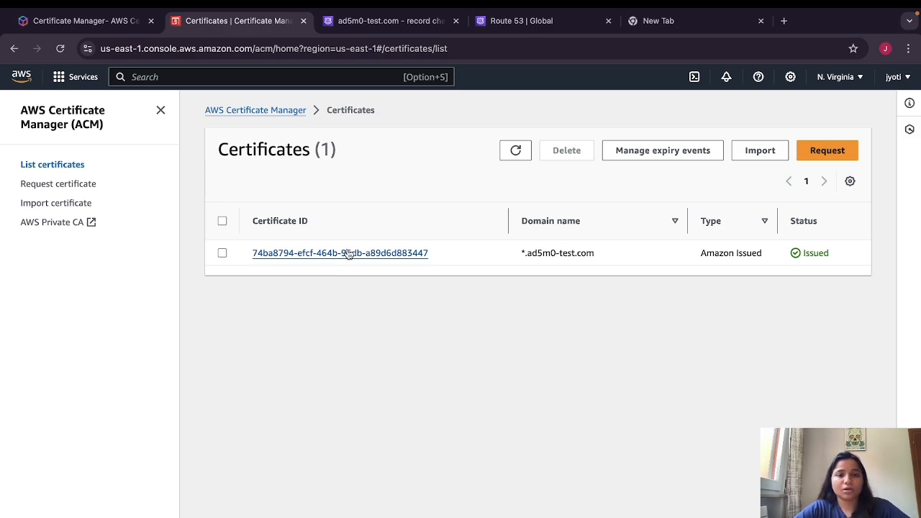
- Review the certificate body, private key and chain fields of the certificate import form and return to the certificates list
left_click(762, 151)
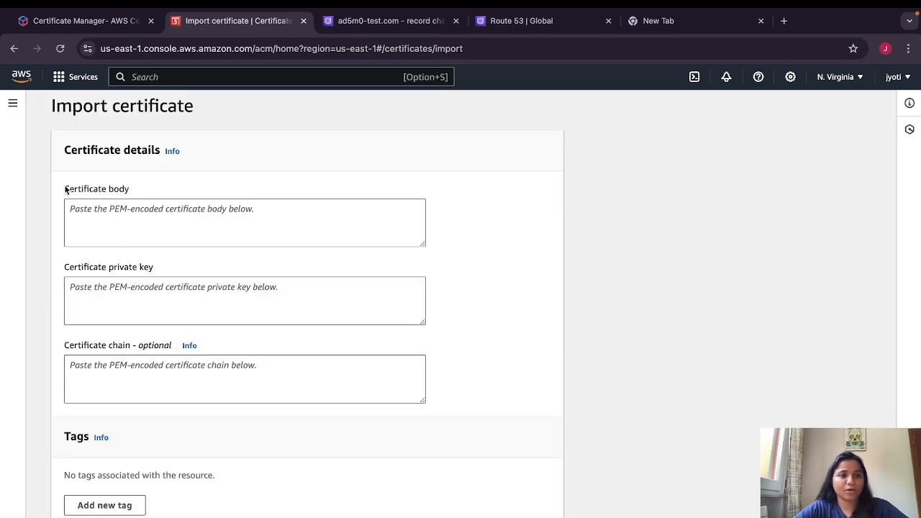
left_click_drag(65, 188, 145, 187)
left_click_drag(155, 268, 81, 270)
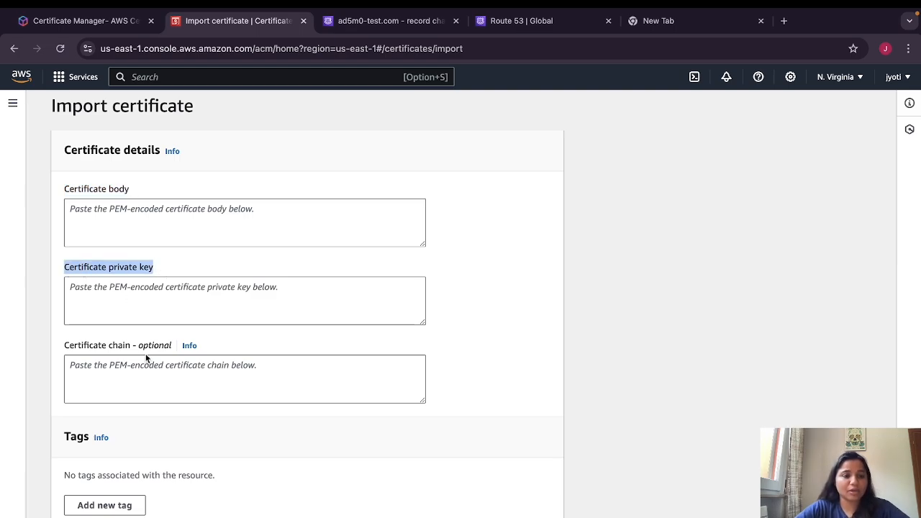
left_click(14, 48)
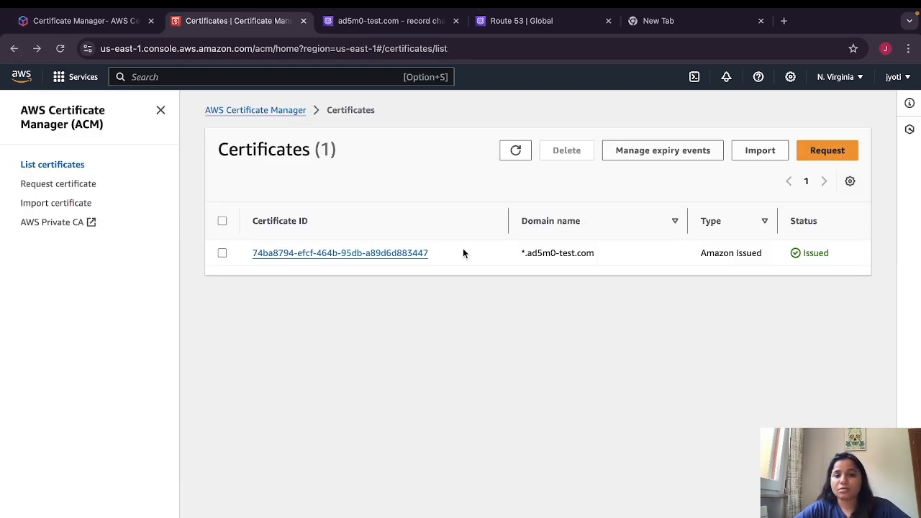